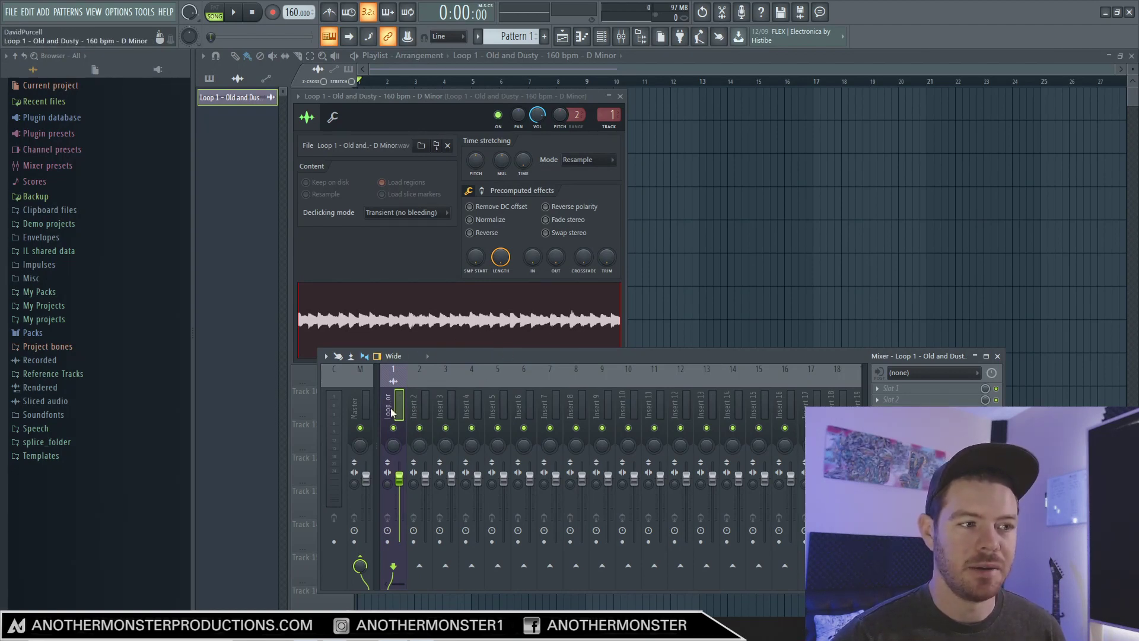
Load Fruity Stereo Shaper into the first effect slot of the loop's mixer track
click(890, 388)
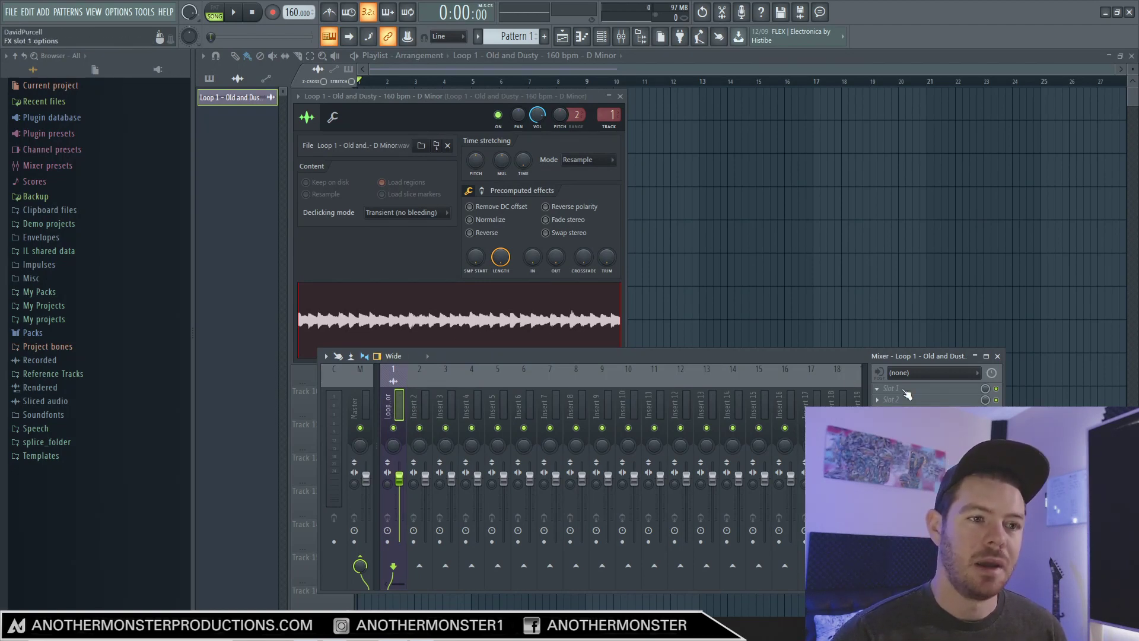
mouse_move(902, 352)
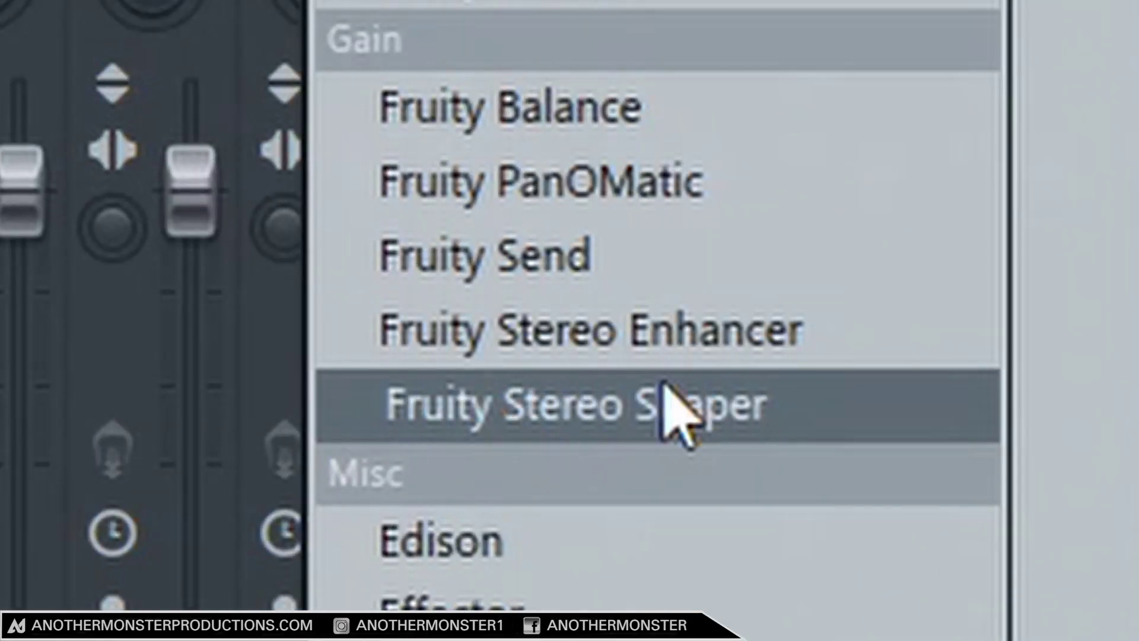
click(734, 511)
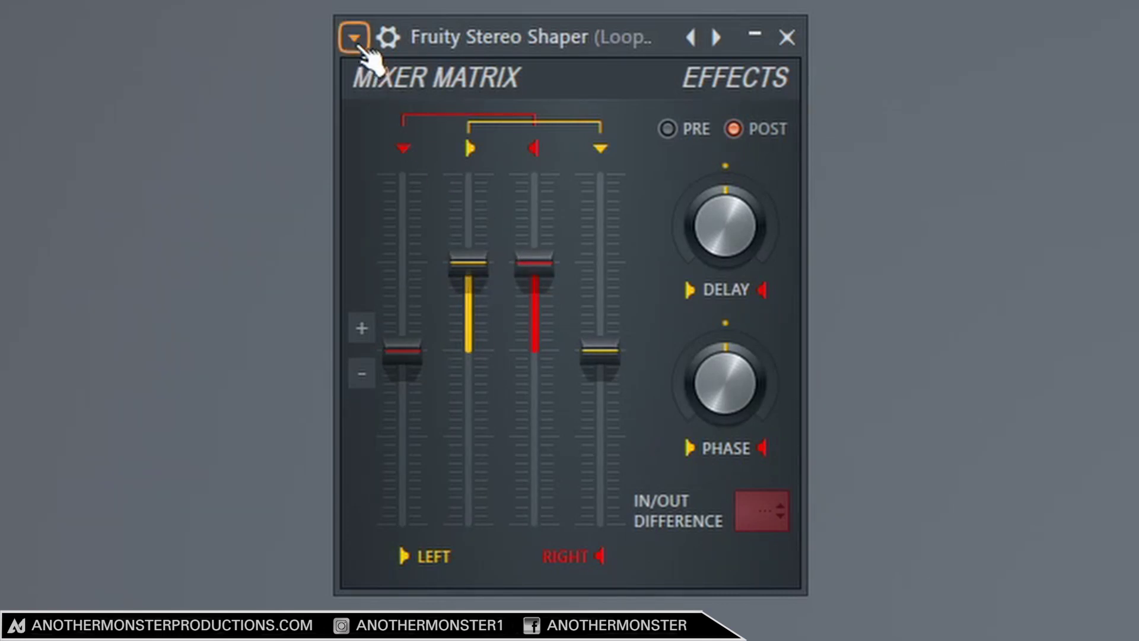
Load the Stereoize 3 preset in Fruity Stereo Shaper
click(354, 38)
mouse_move(393, 160)
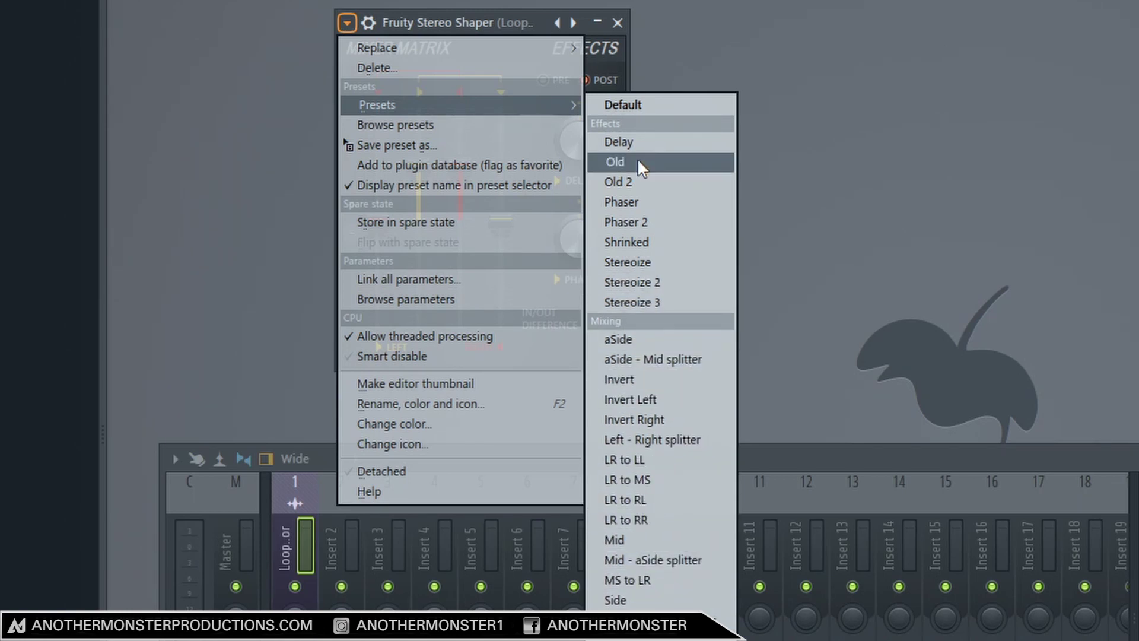
click(484, 24)
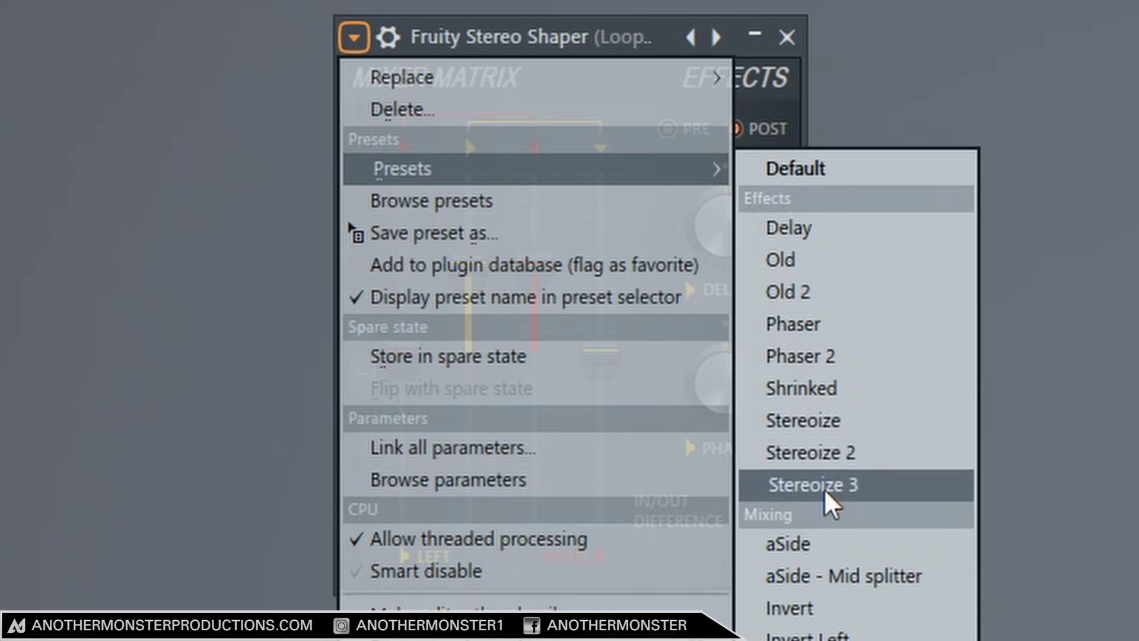
click(824, 488)
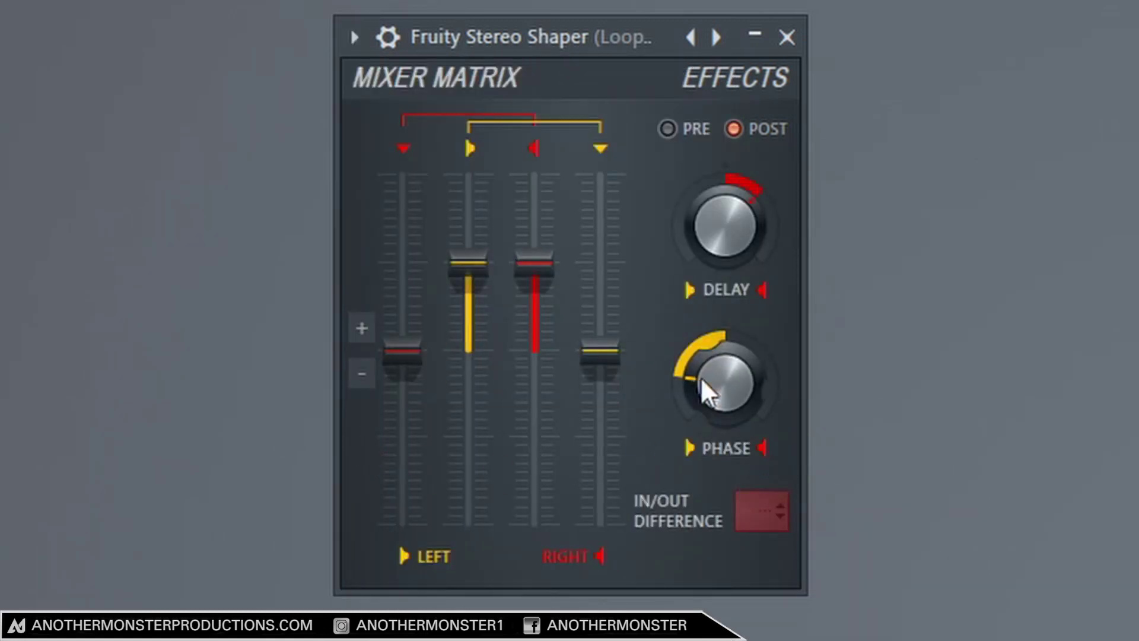
Return the phase and delay of the stereo shaper to their centre positions
drag(707, 386, 745, 392)
drag(725, 226, 725, 232)
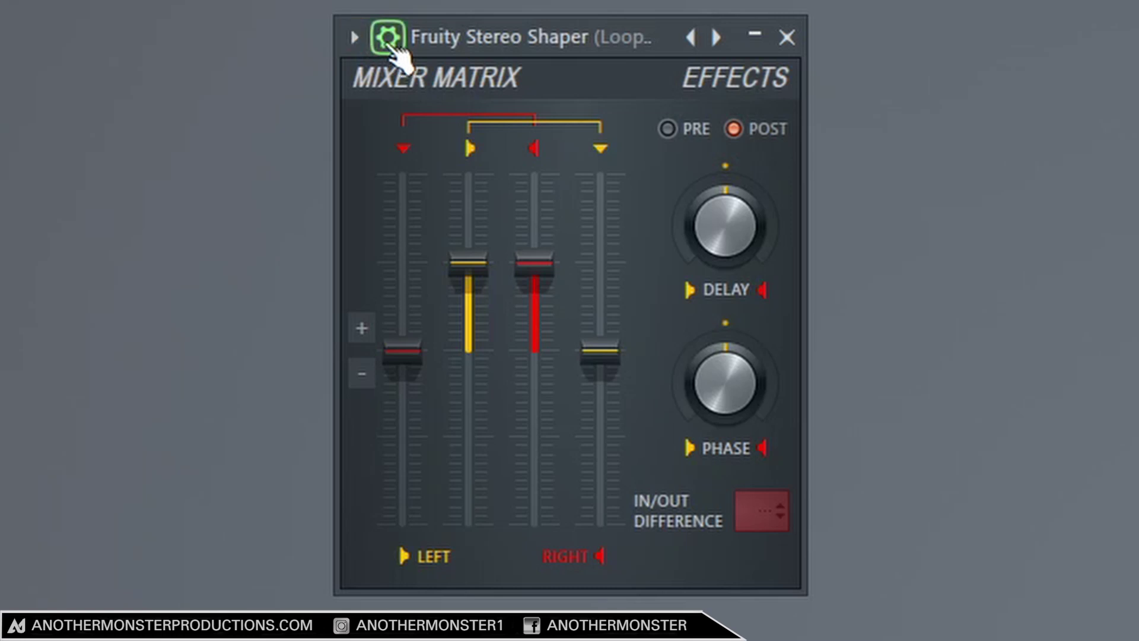
click(389, 37)
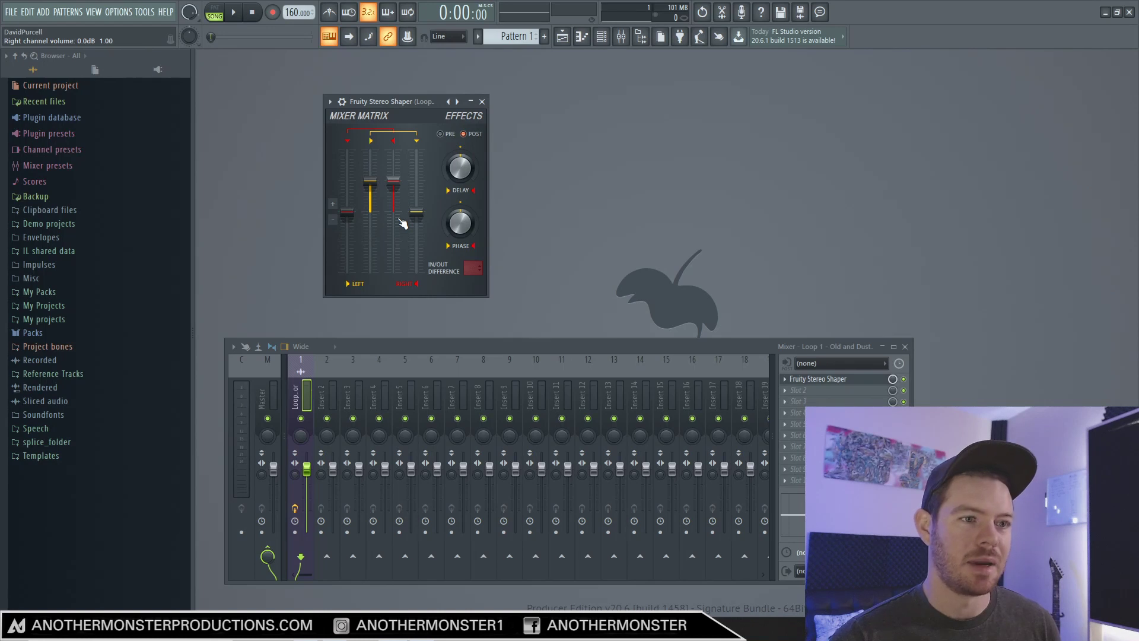
Play the loop through the stereo shaper's default settings and stop playback
key(space)
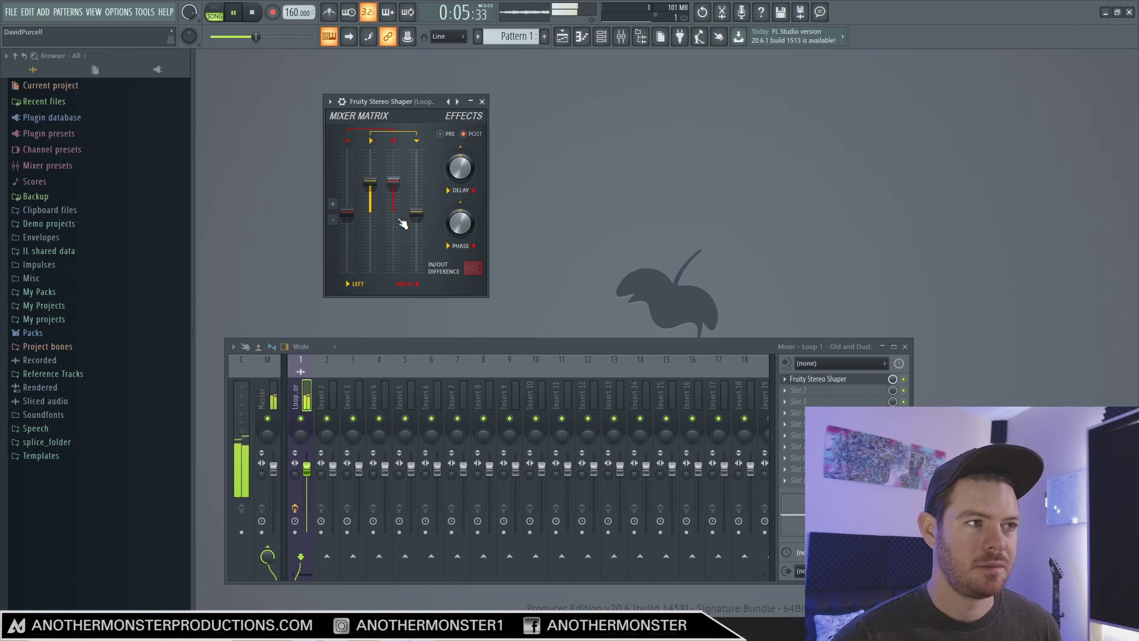
key(space)
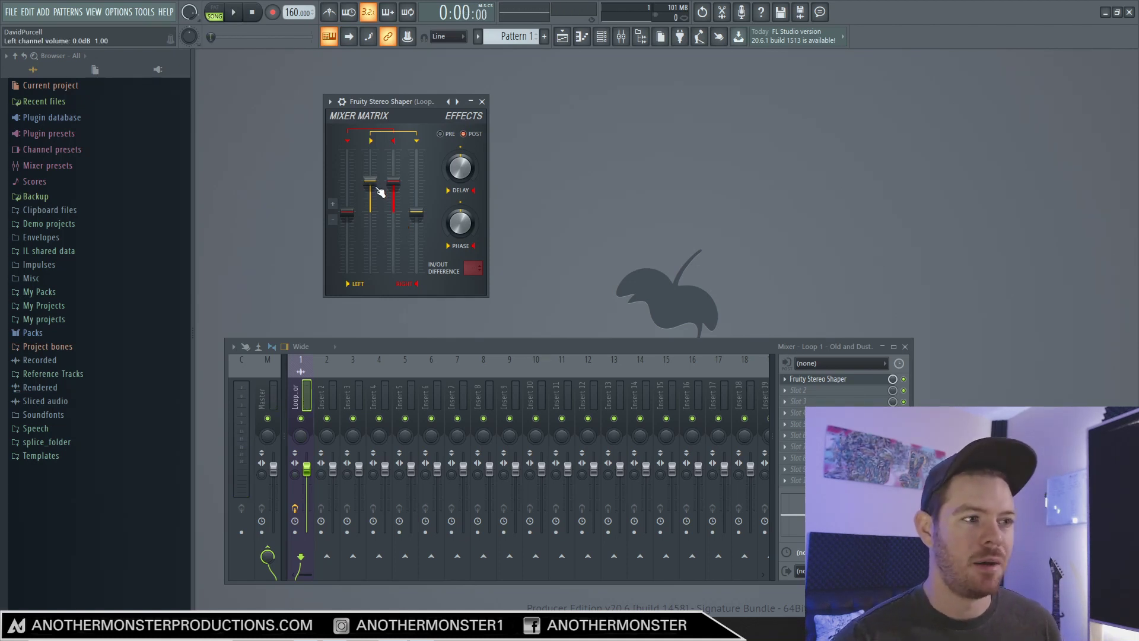
Lower the left channel volume in the mixer matrix to -INF dB, and restore it to its default level
drag(374, 189, 375, 204)
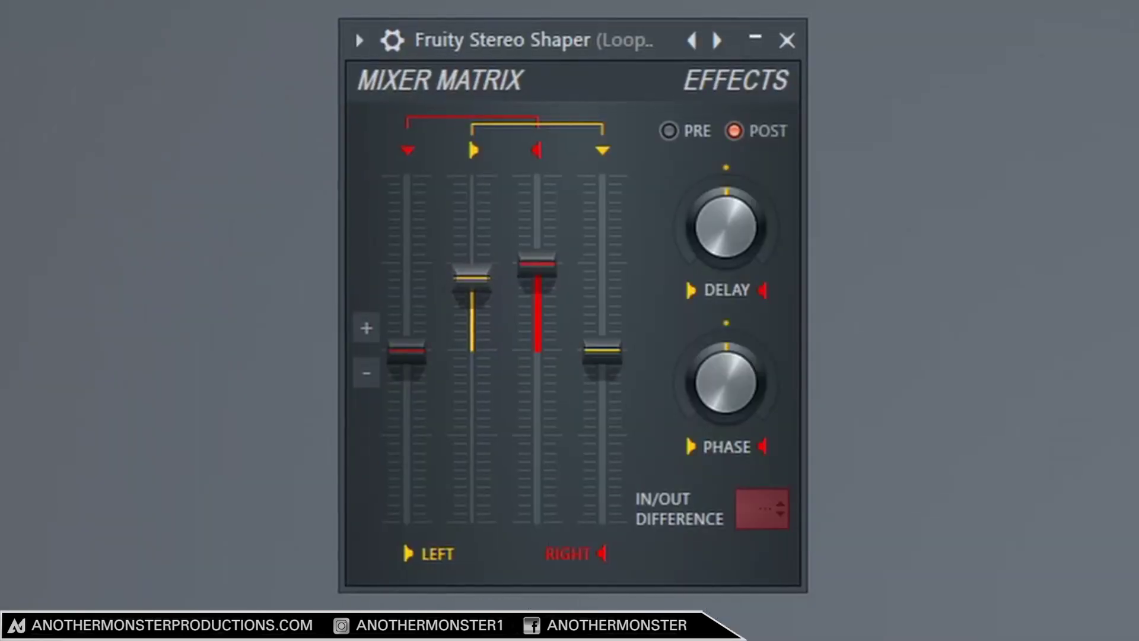
drag(468, 307, 469, 349)
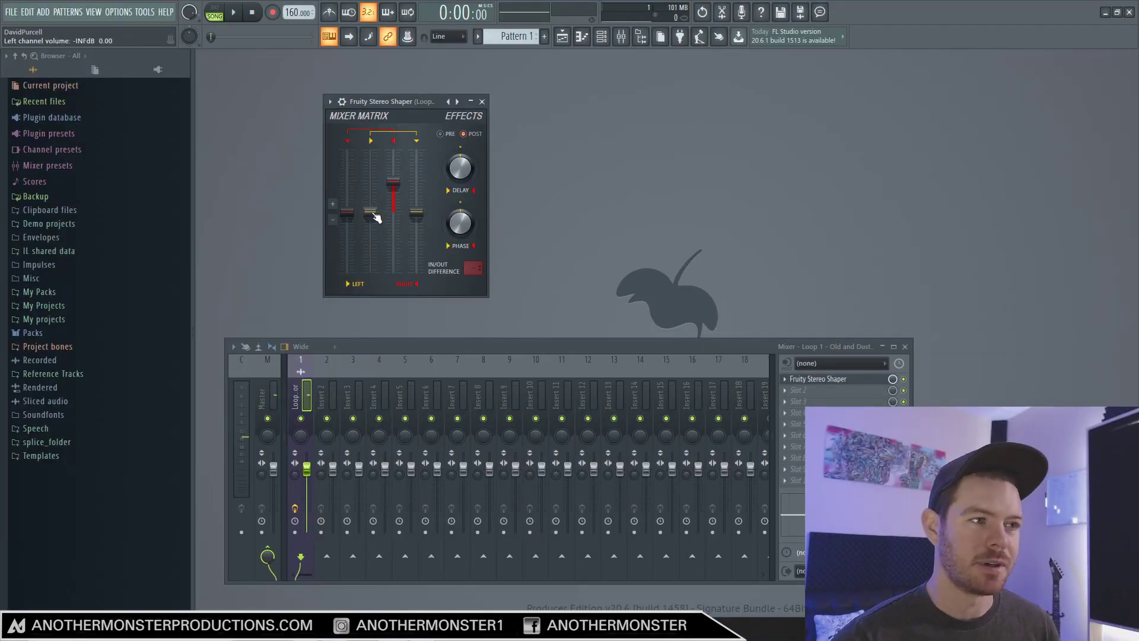
drag(373, 213, 351, 216)
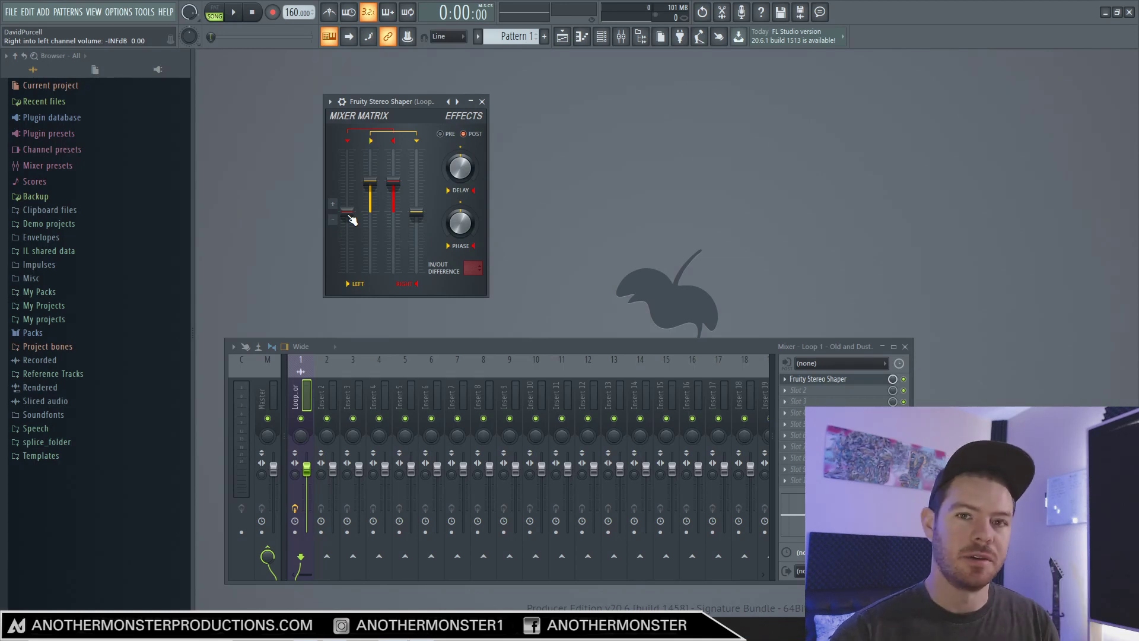
Raise the right into left channel volume to -6.0 dB, and return it to -INF dB
drag(352, 220, 351, 195)
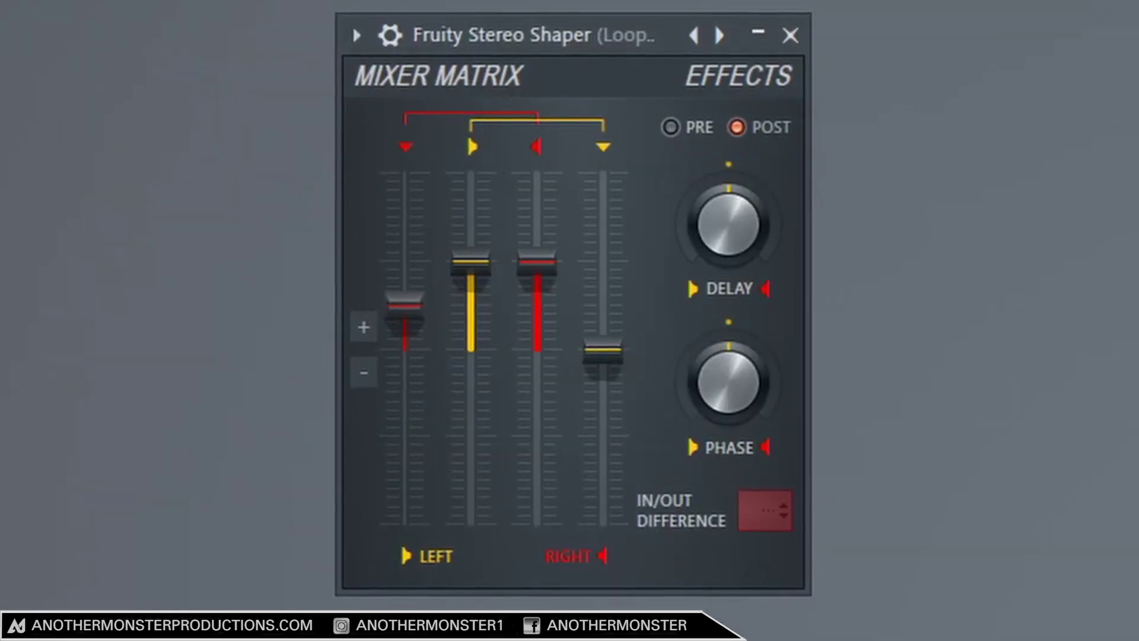
drag(405, 306, 400, 293)
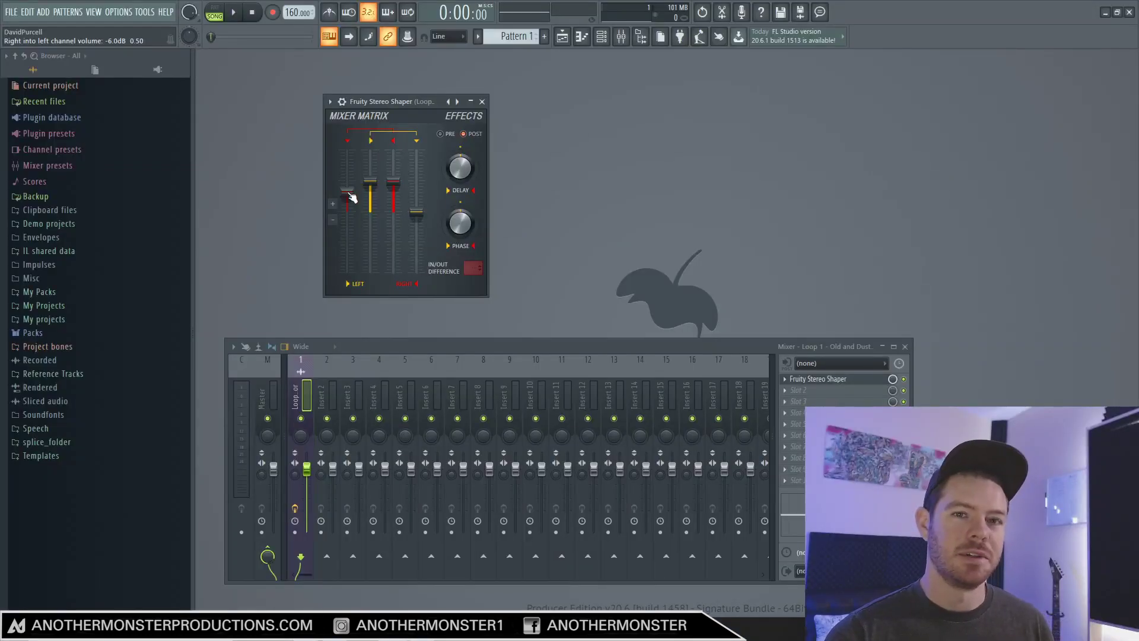
drag(350, 193, 350, 216)
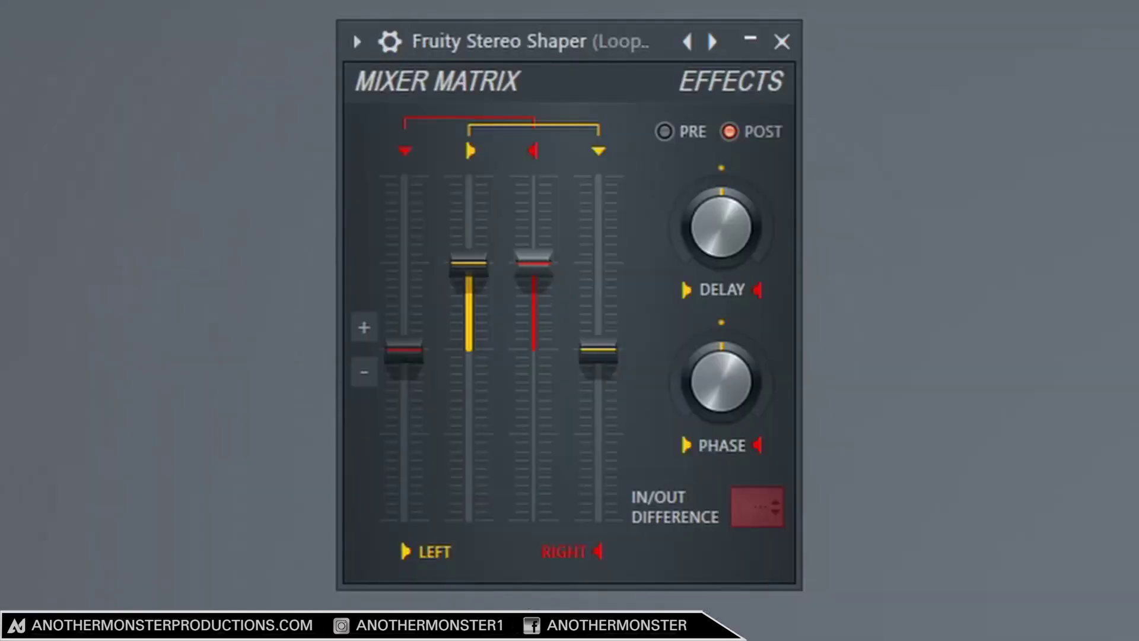
drag(401, 189, 400, 208)
Pull the right channel volume in the mixer matrix down to silence, and restore it to its default level
drag(533, 317, 533, 262)
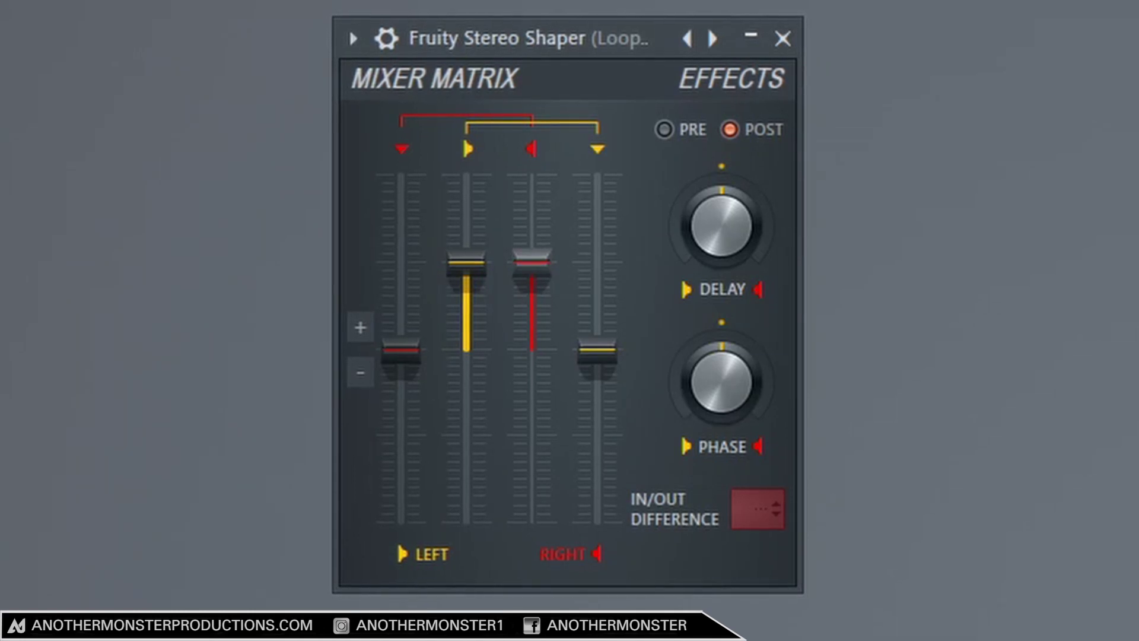
drag(597, 350, 597, 262)
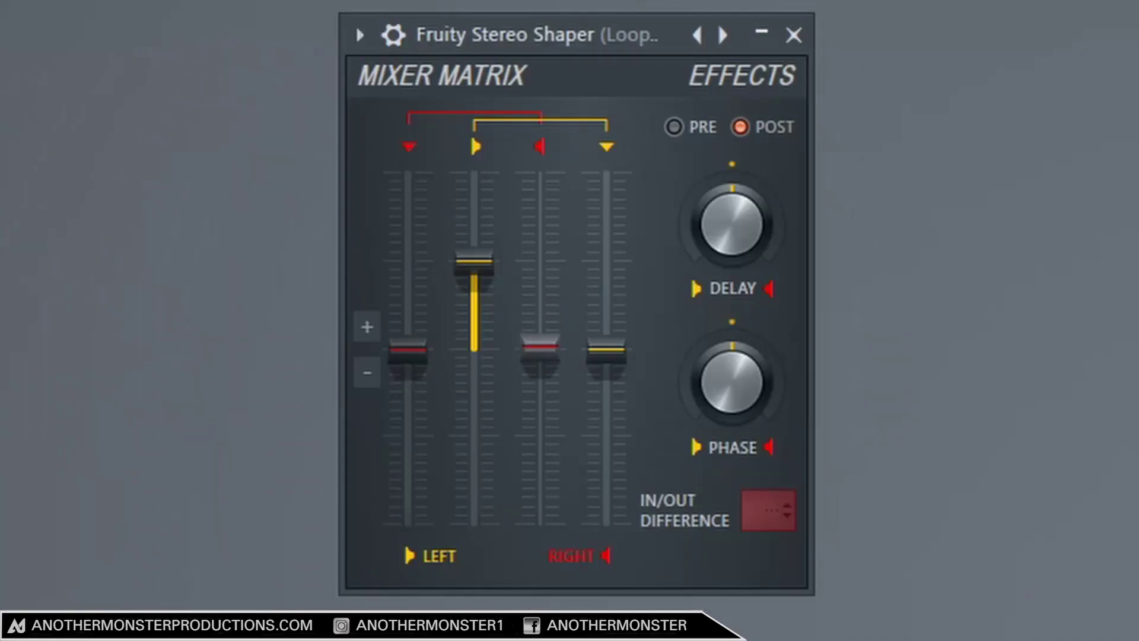
drag(475, 264, 475, 344)
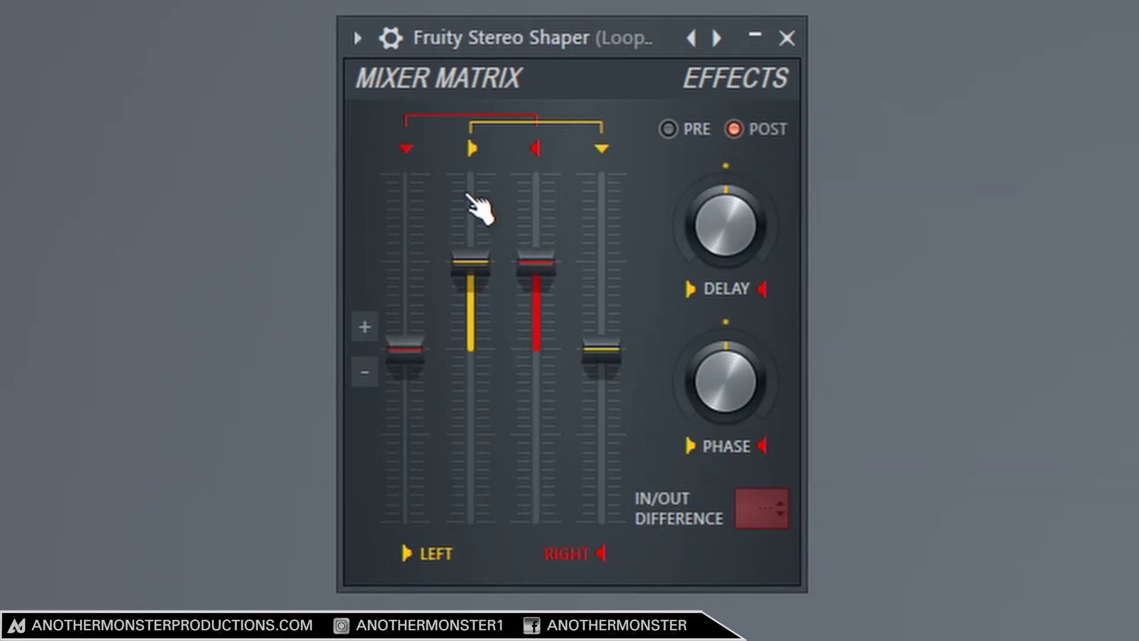
Switch the effects section to Pre and back to Post
click(668, 129)
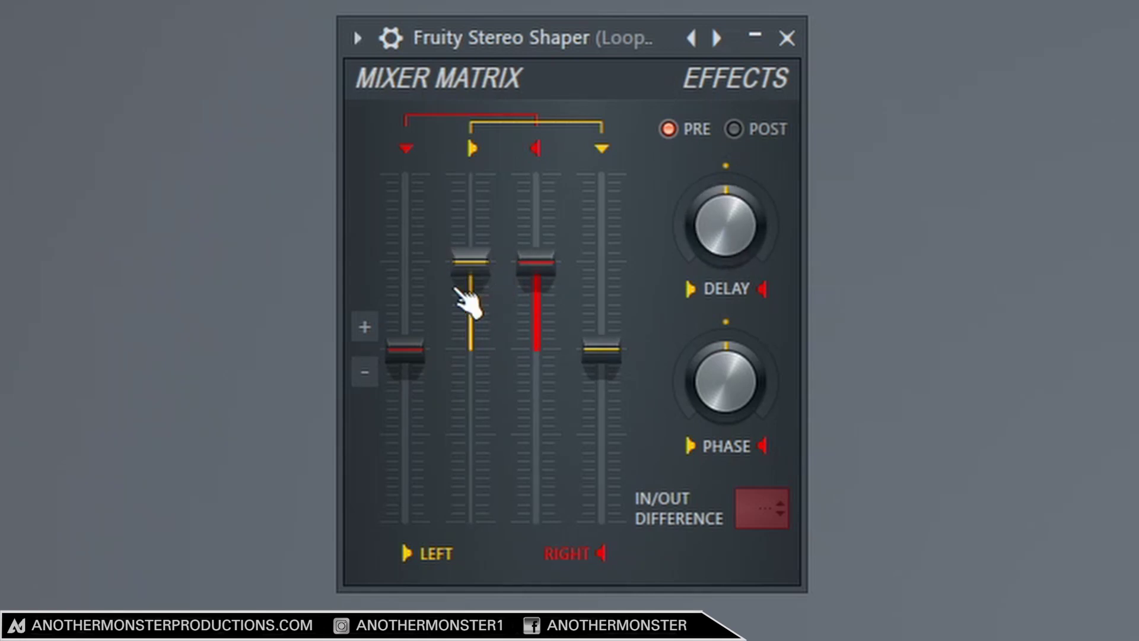
click(734, 130)
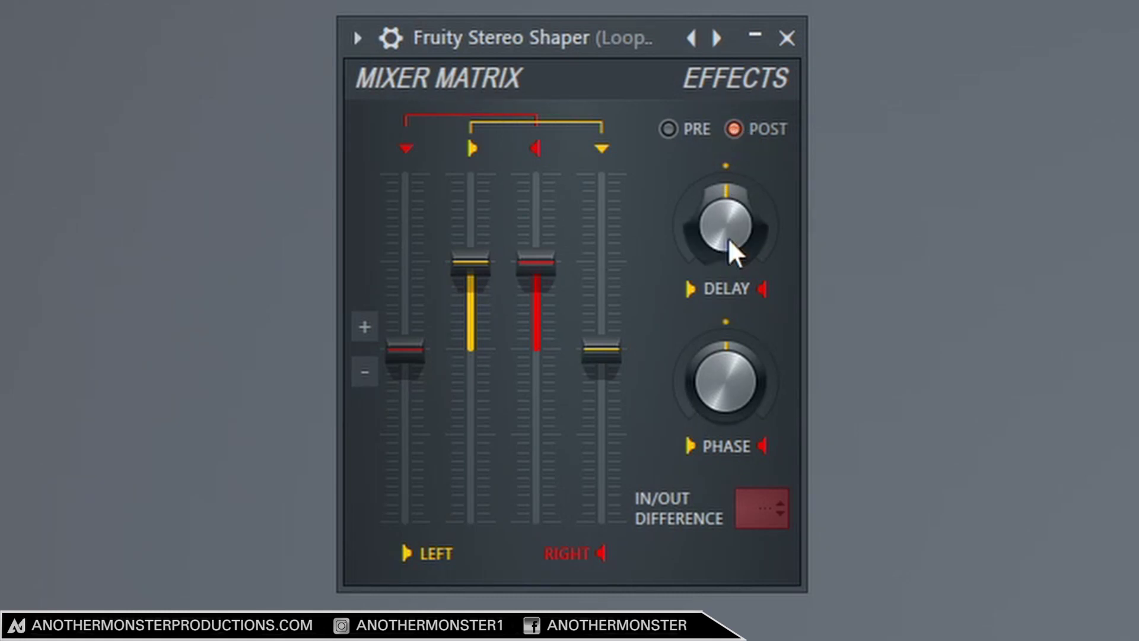
Sweep the stereo shaper's delay to its maximum towards the right channel, and over to the left channel side
mouse_move(733, 229)
mouse_down()
mouse_move(733, 213)
mouse_move(726, 239)
mouse_move(727, 221)
mouse_up()
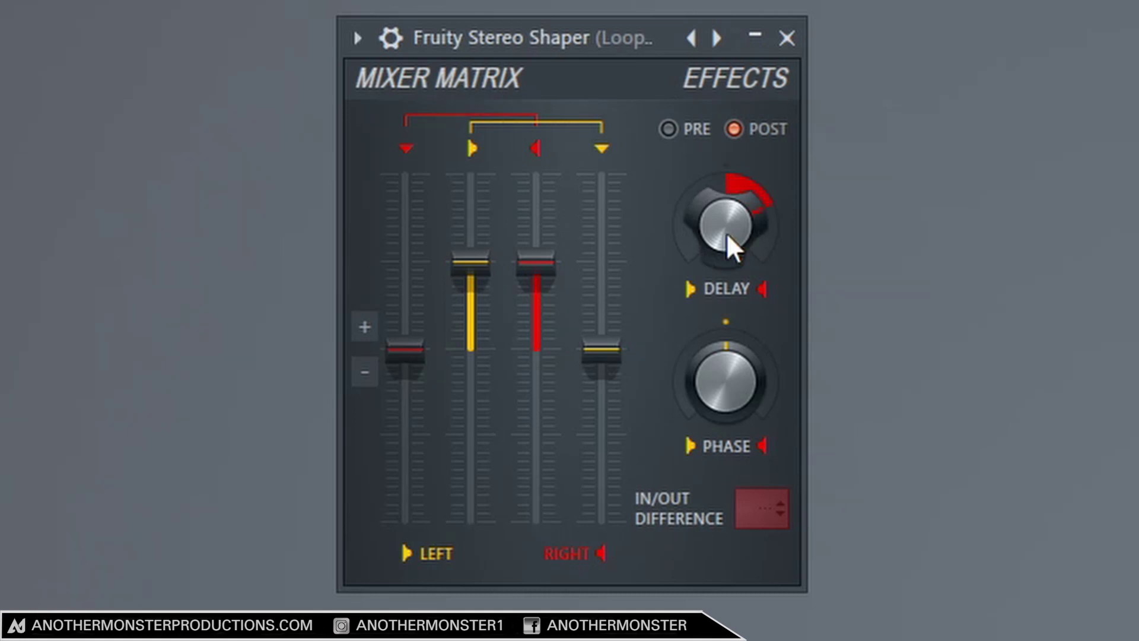
drag(726, 233, 726, 215)
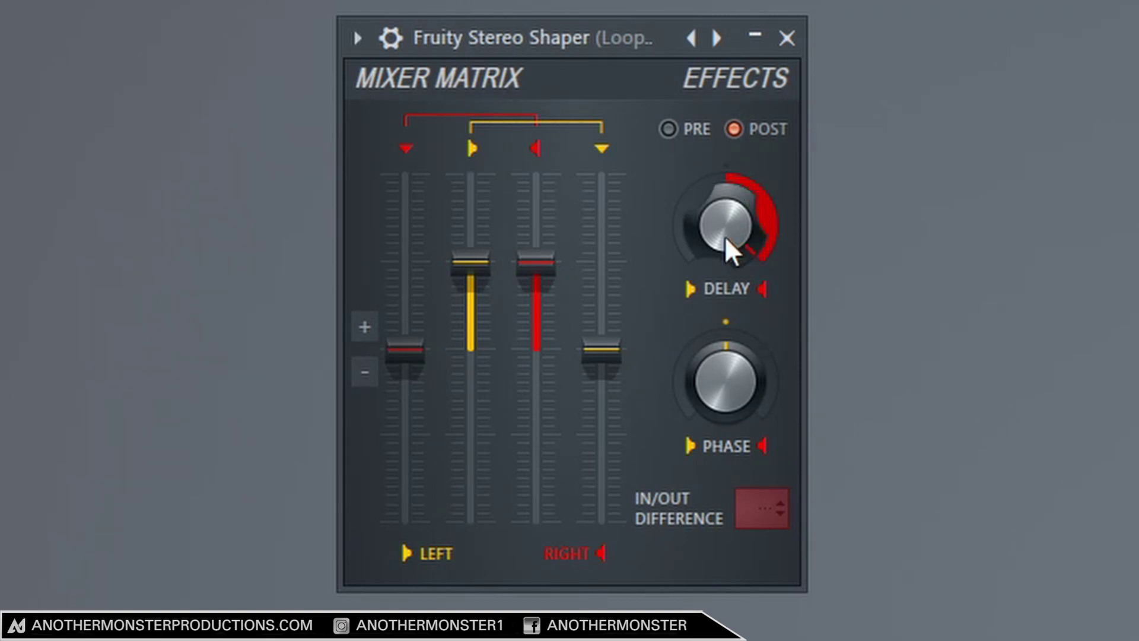
drag(725, 236, 724, 273)
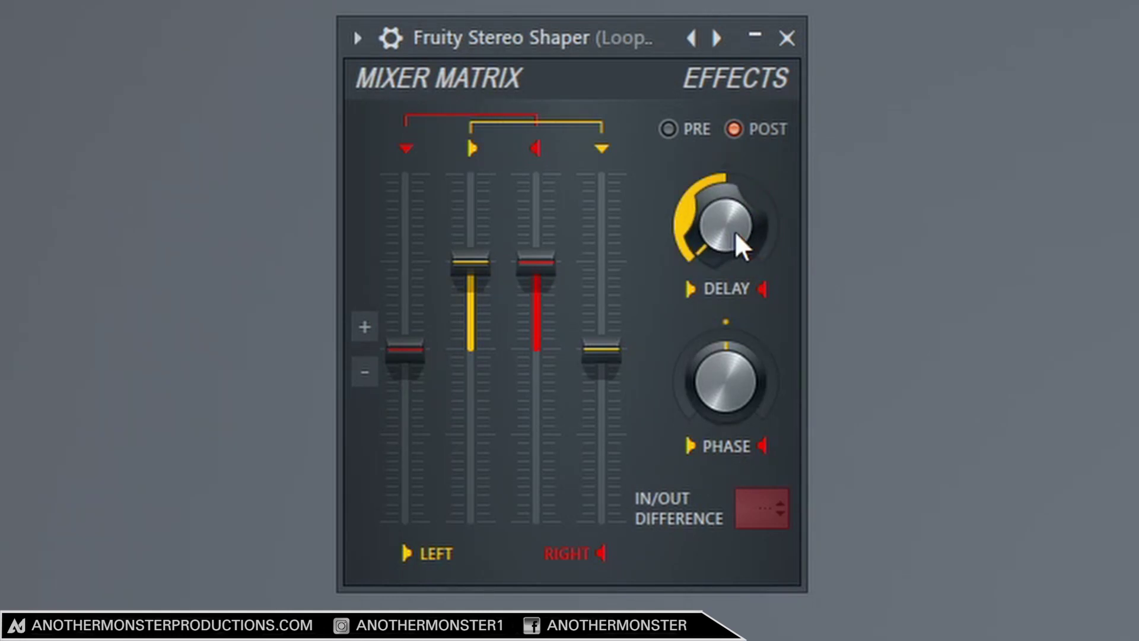
drag(734, 230, 734, 214)
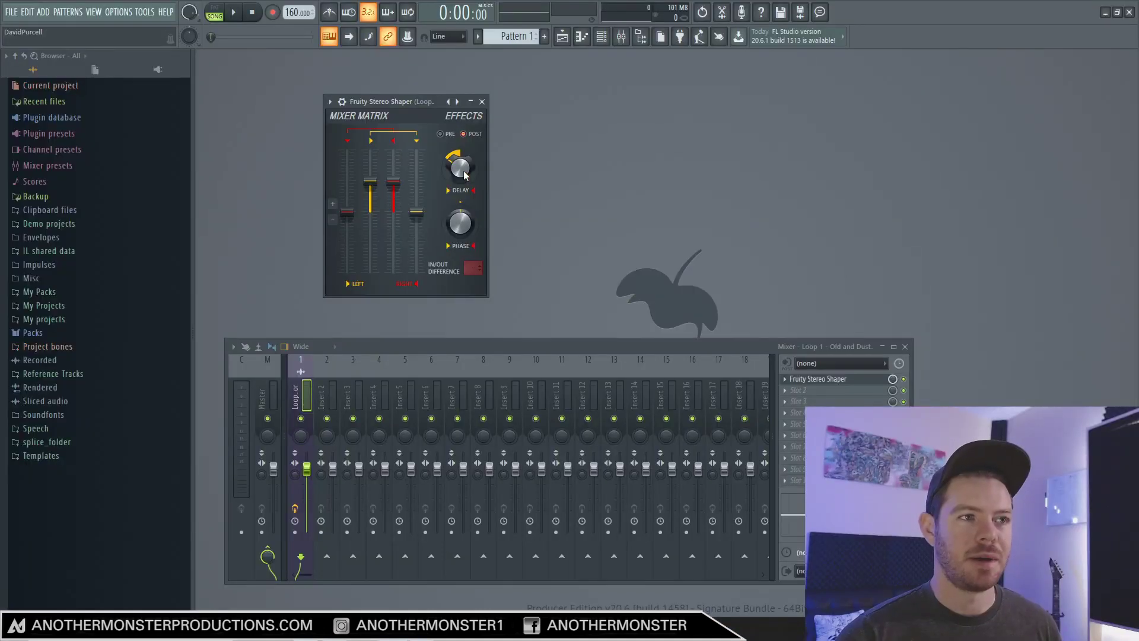
Show the playlist and open the channel settings of the loop clip on Track 4
click(562, 36)
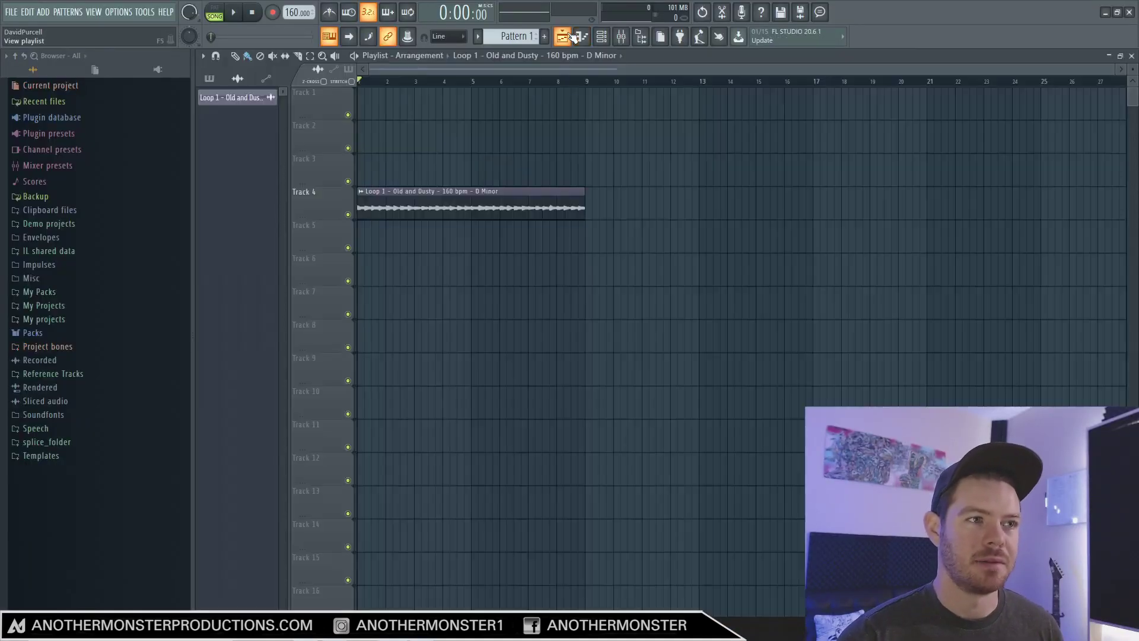
drag(1114, 67, 620, 70)
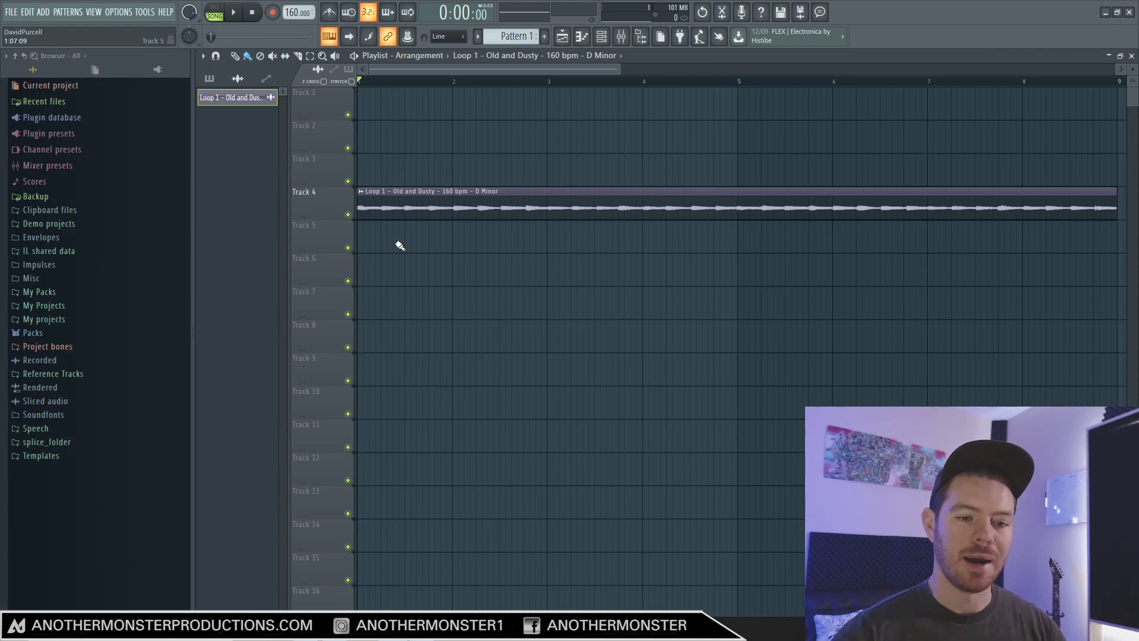
click(361, 191)
click(534, 55)
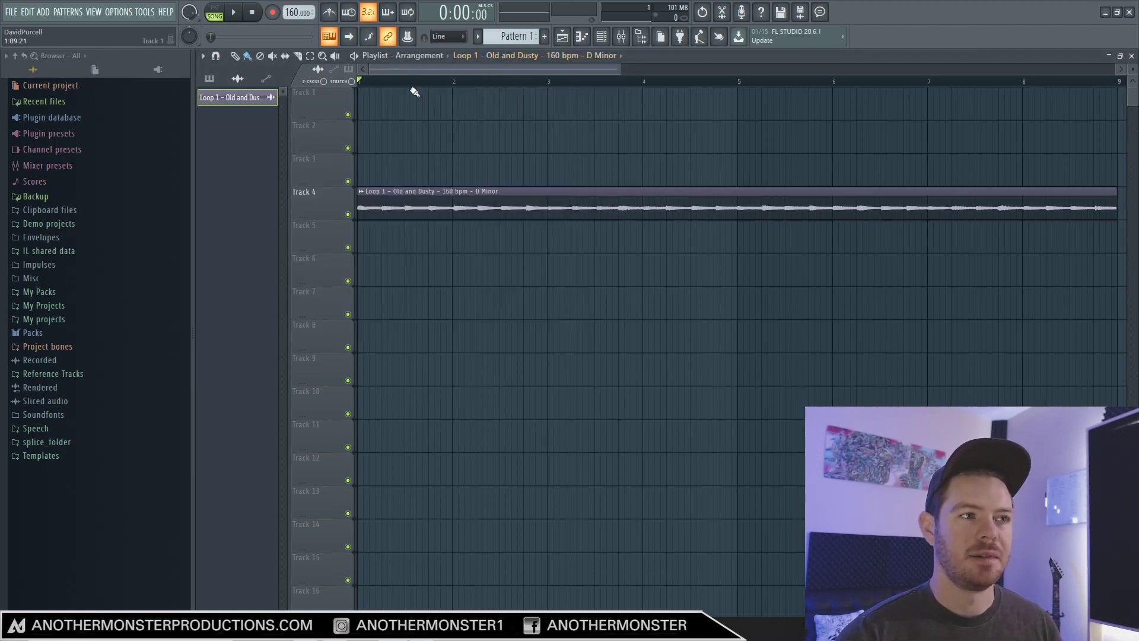
click(361, 192)
click(383, 235)
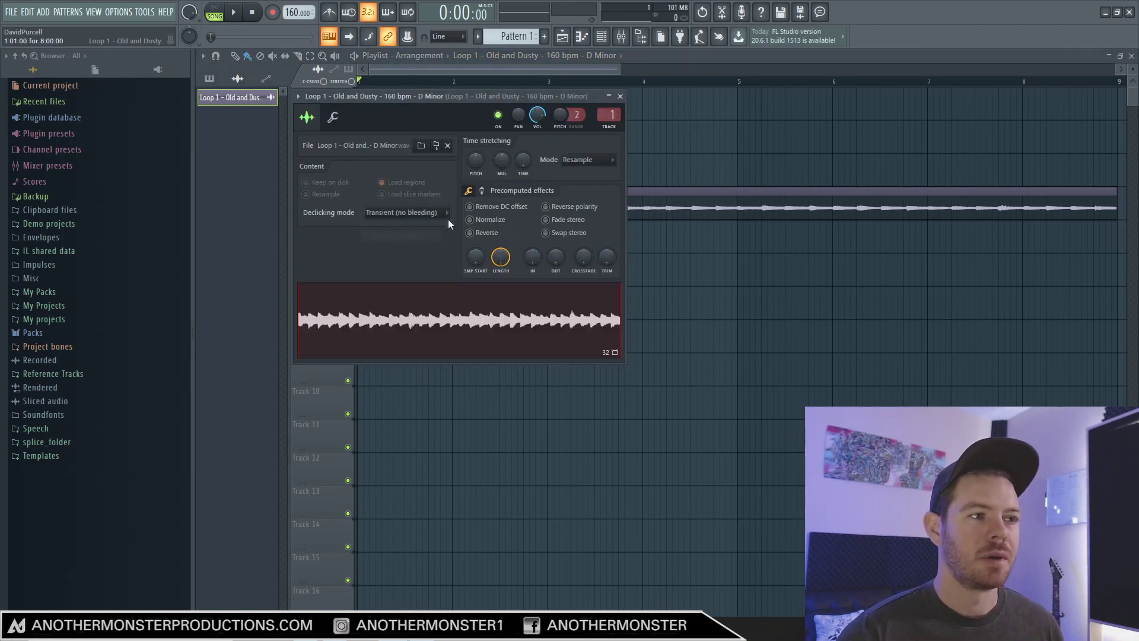
Pan the Track 4 loop channel 100% left, play it briefly, and close its channel settings
drag(518, 116, 518, 172)
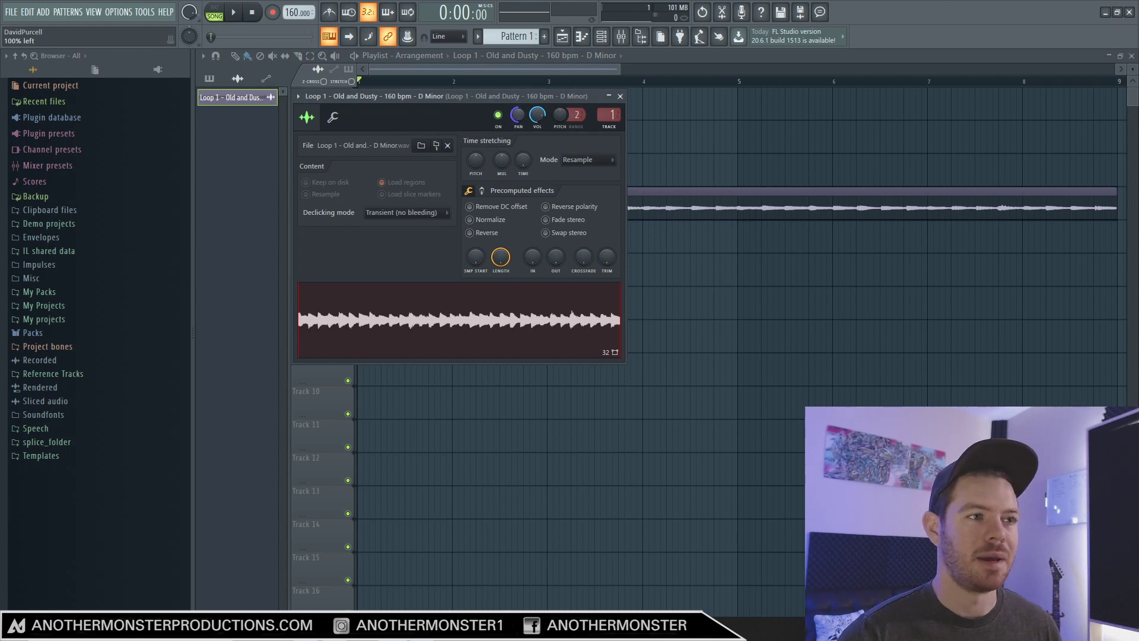
key(space)
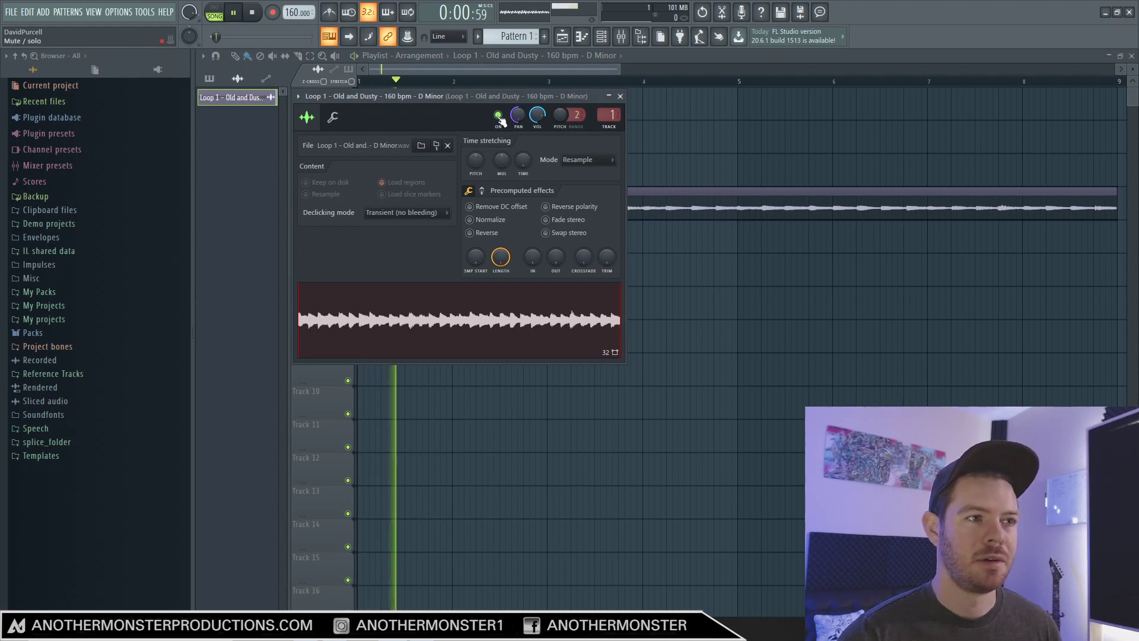
key(space)
key(Escape)
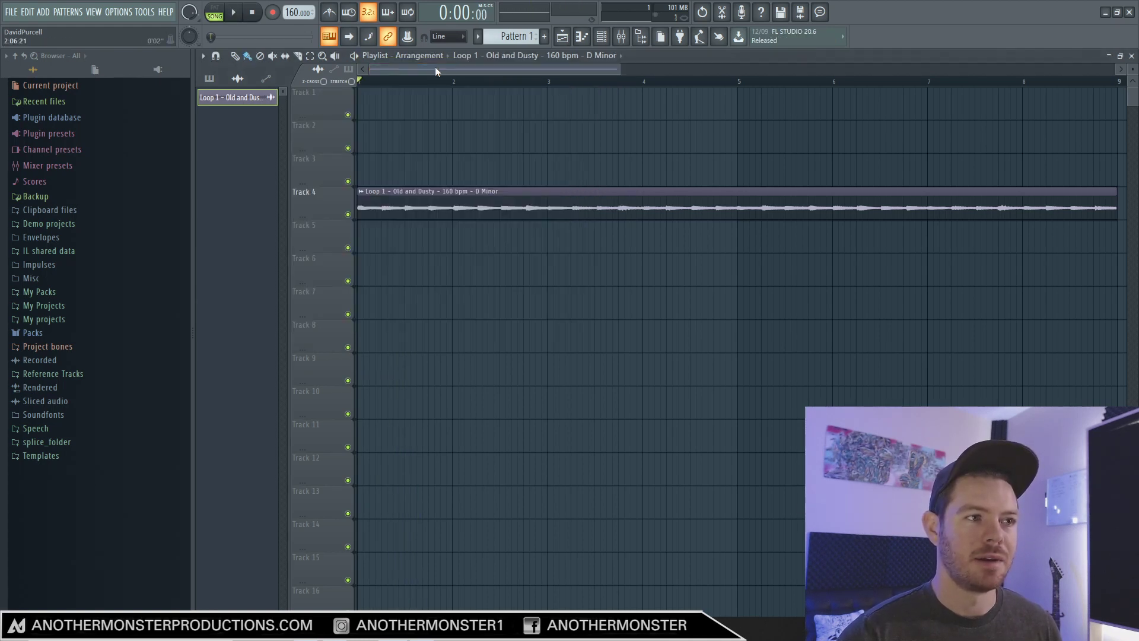
Duplicate the loop clip onto Track 5 and make the copy unique
click(361, 191)
click(374, 235)
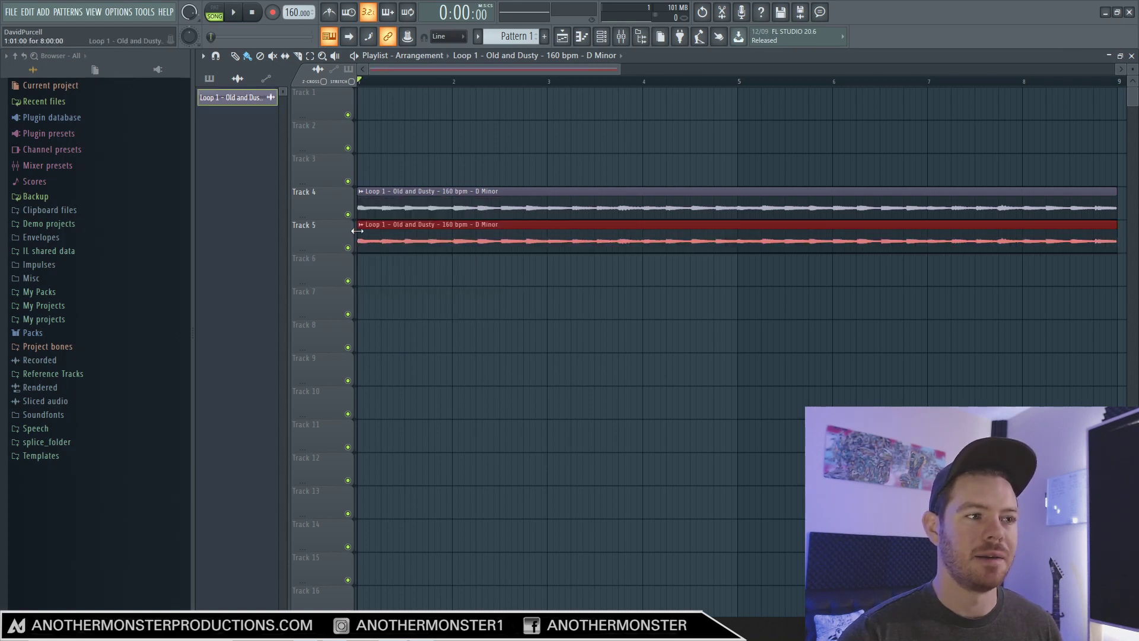
click(360, 226)
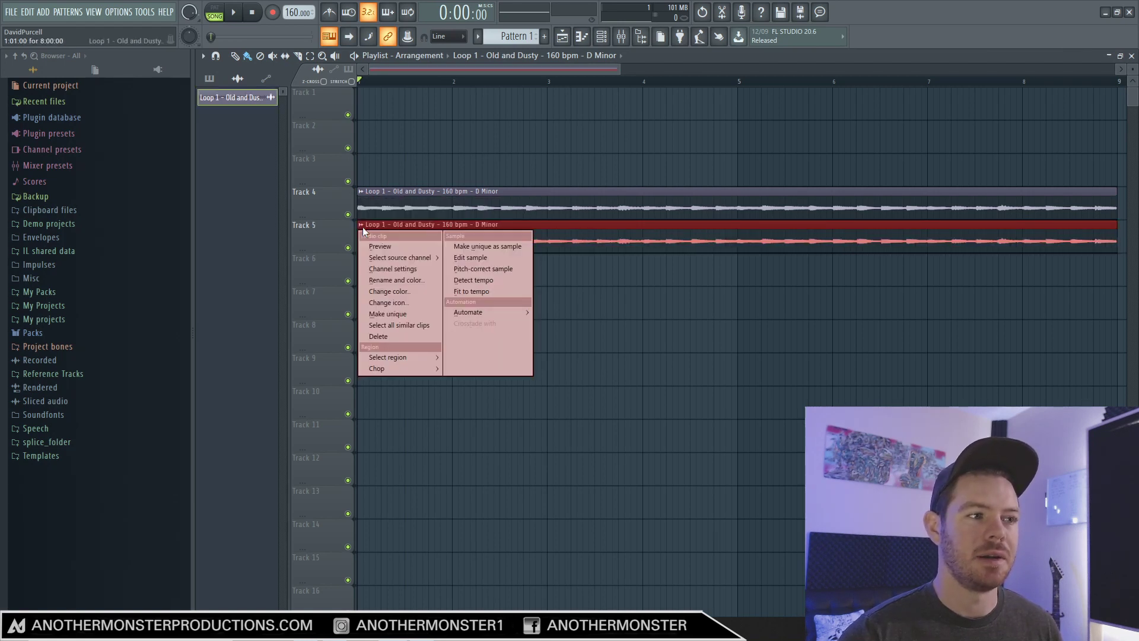
click(383, 314)
Open the channel settings of the unique loop copy on Track 5 and play both loops together briefly
click(360, 226)
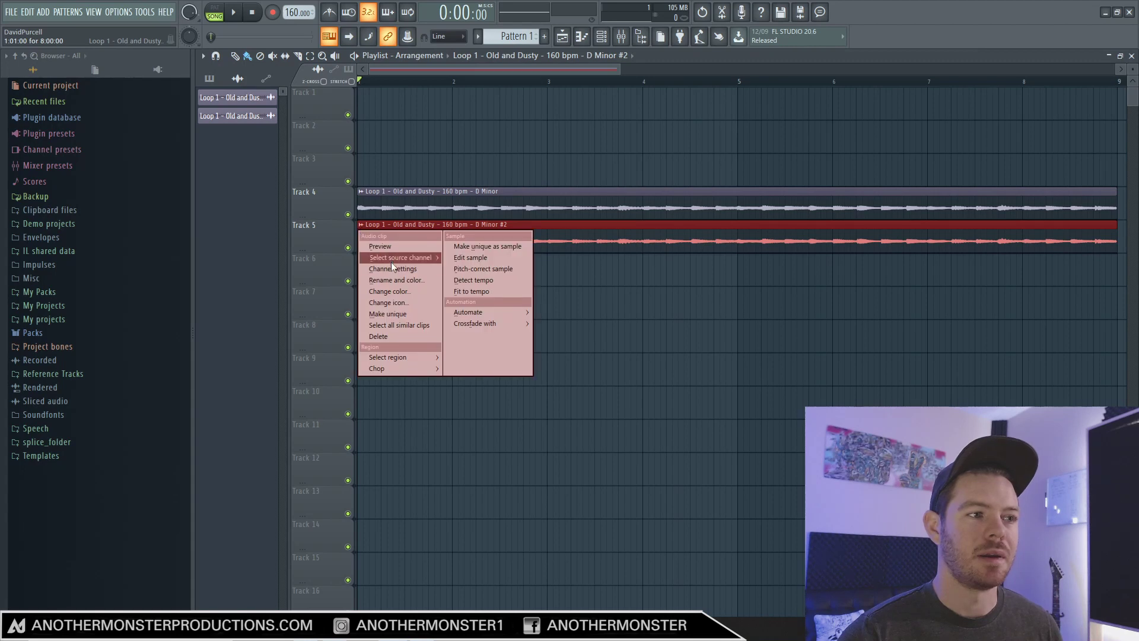
click(393, 268)
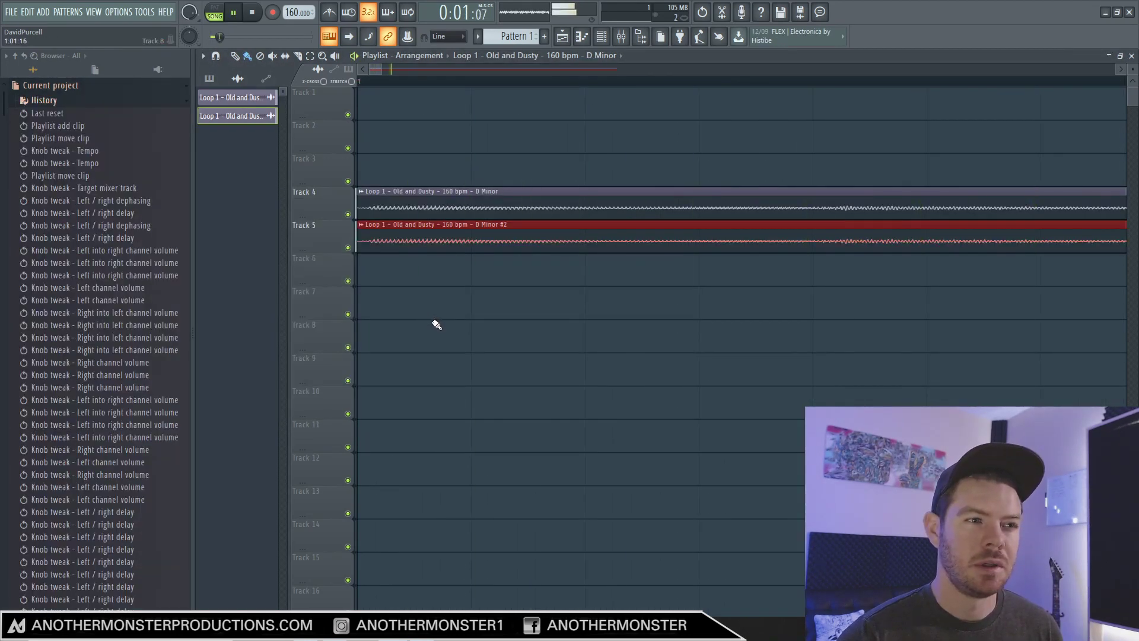
key(space)
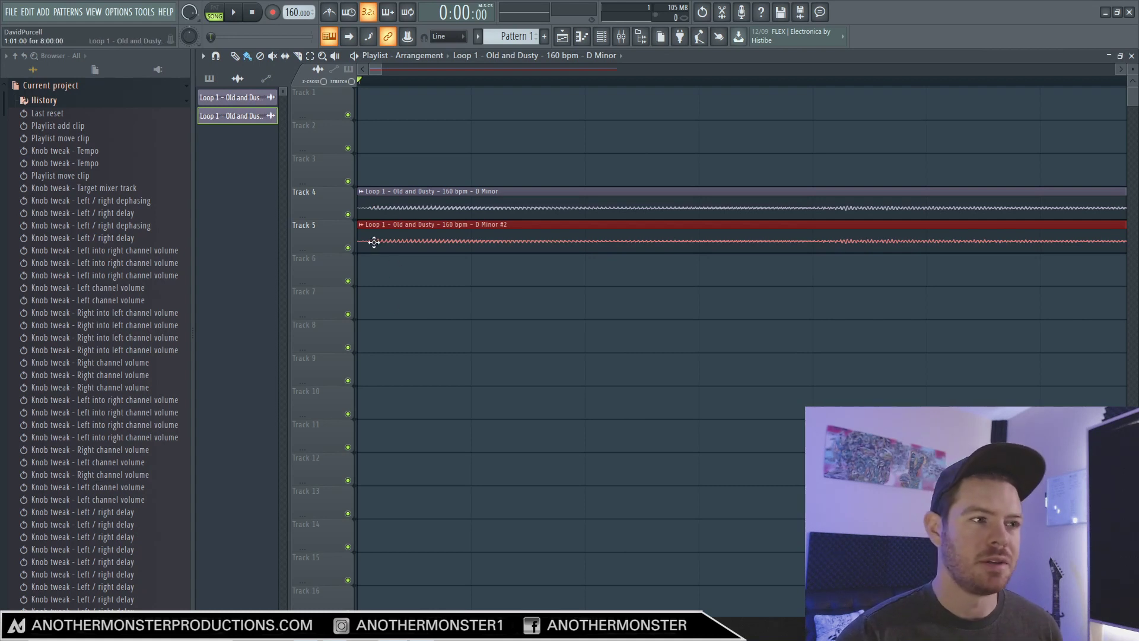
Shift the Track 5 loop copy slightly after the Track 4 loop's start and play the two together
drag(386, 229, 414, 230)
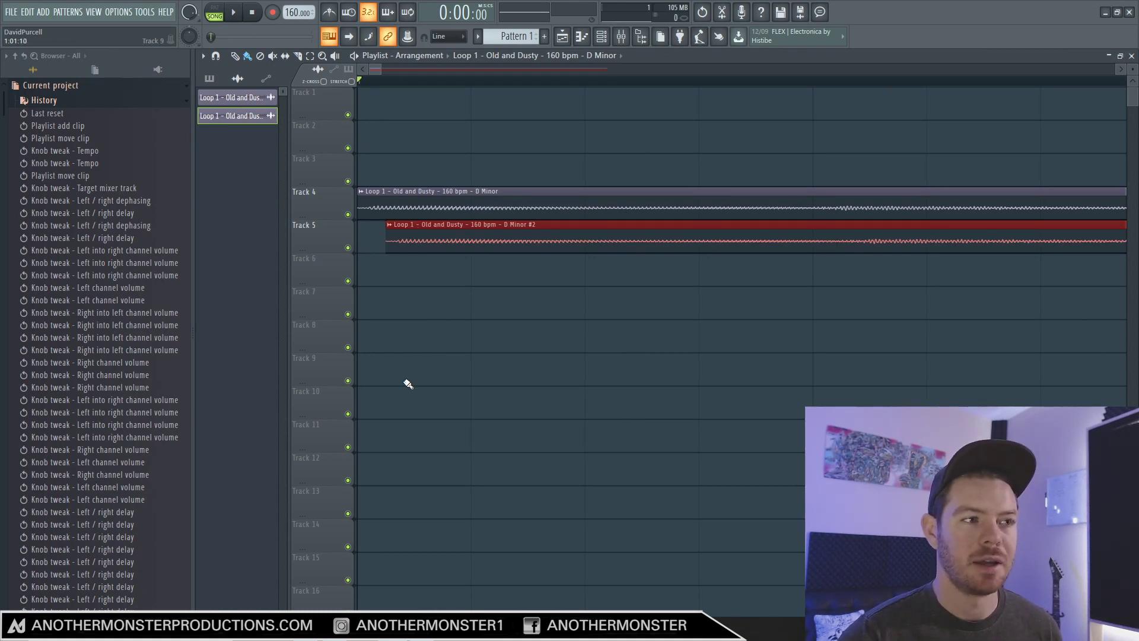
key(space)
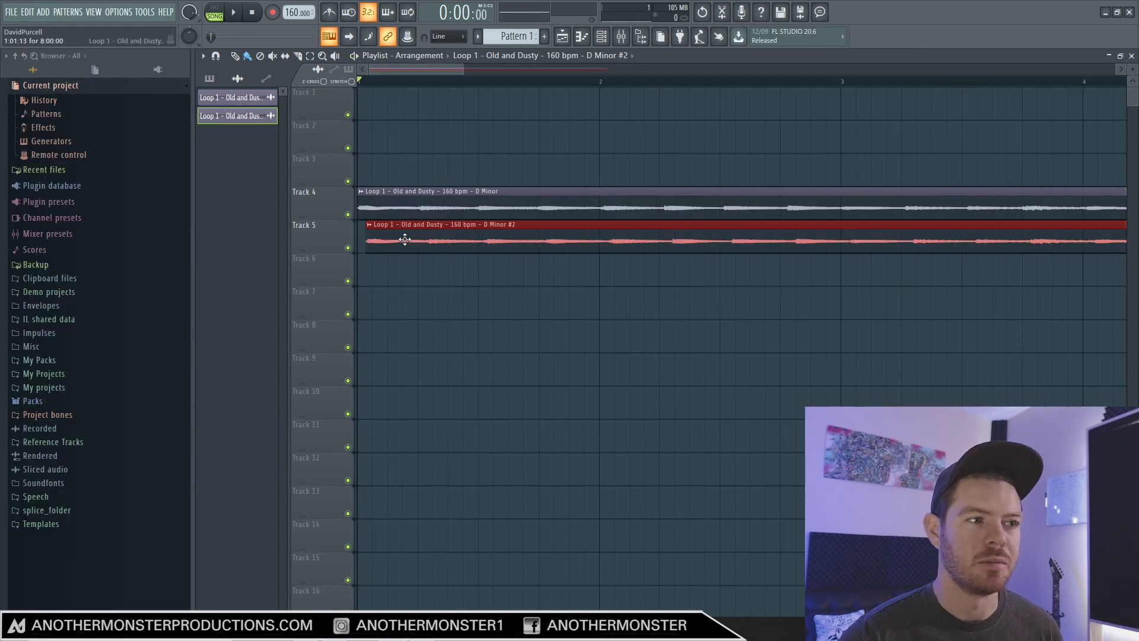
key(space)
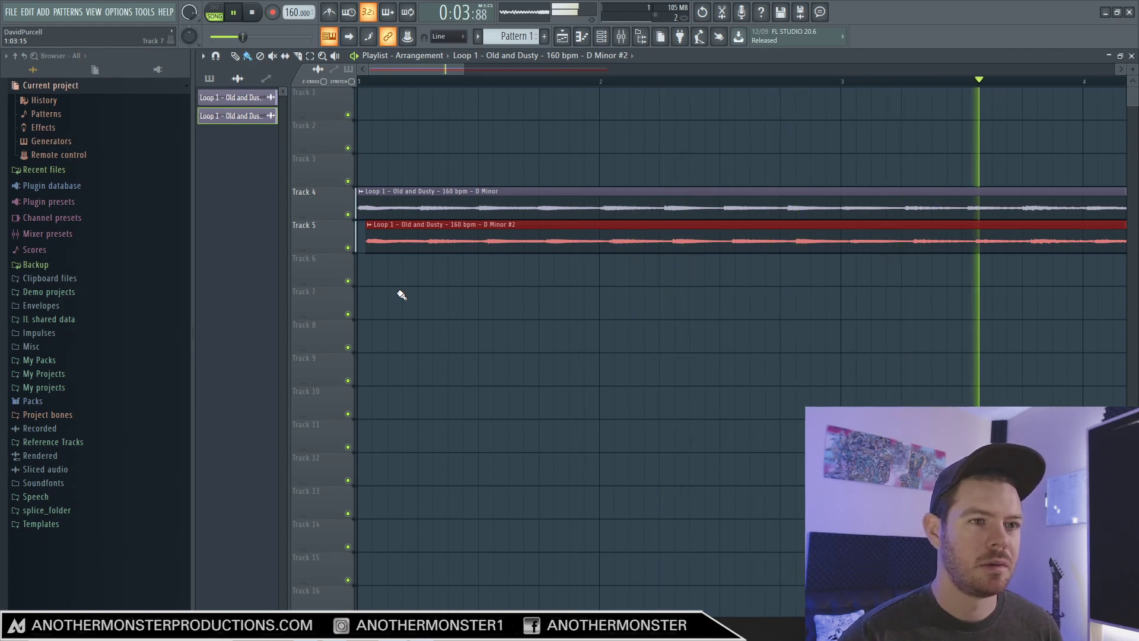
key(space)
Delete the loop copy from Track 5 and show the mixer
right_click(402, 228)
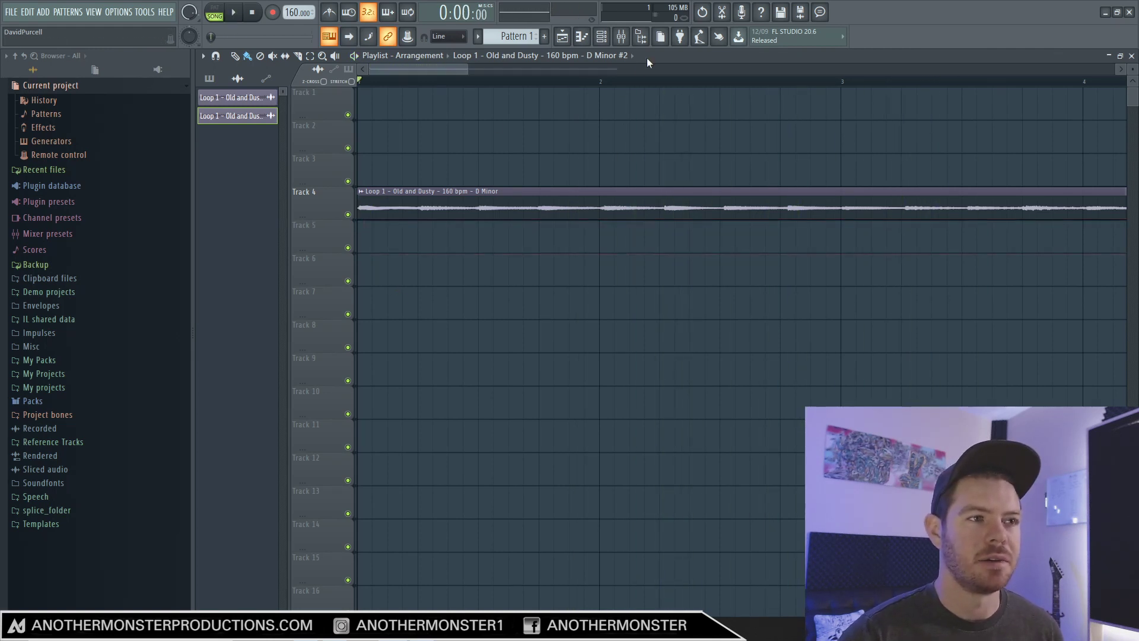
click(621, 36)
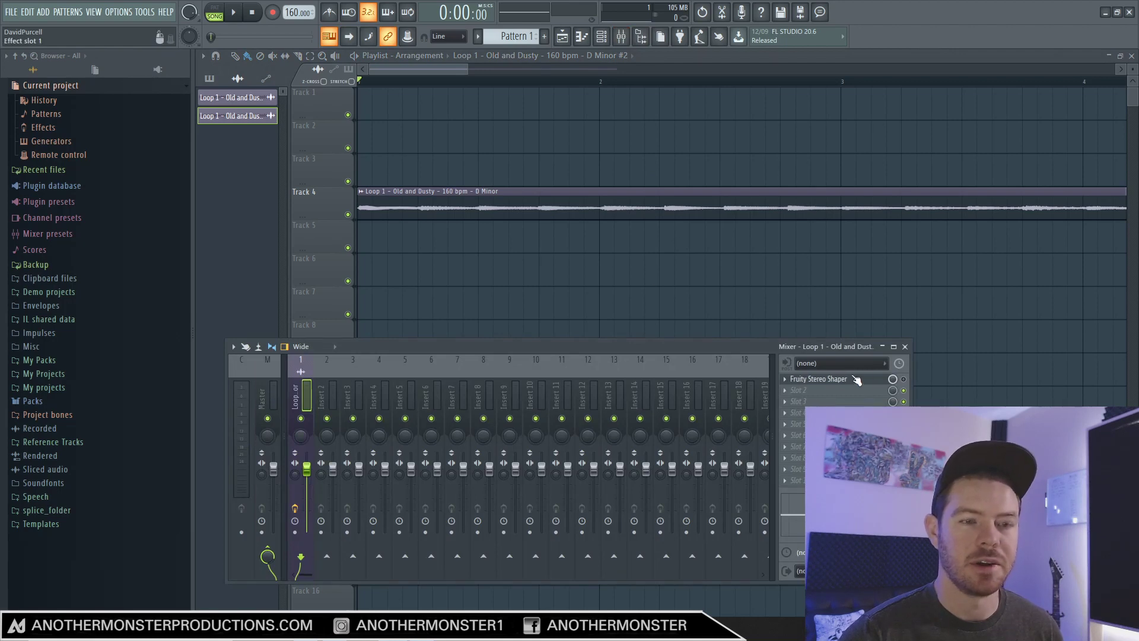
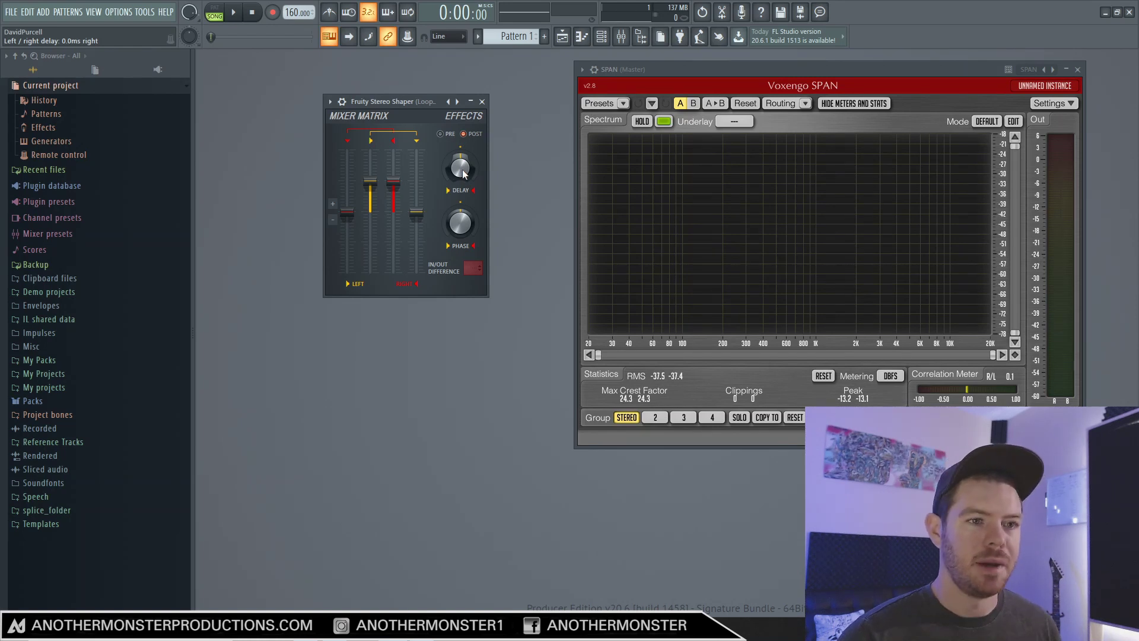
Play the loop without delay, set the stereo shaper's delay to 18.5 ms right, and play it again to compare the correlation meter
key(space)
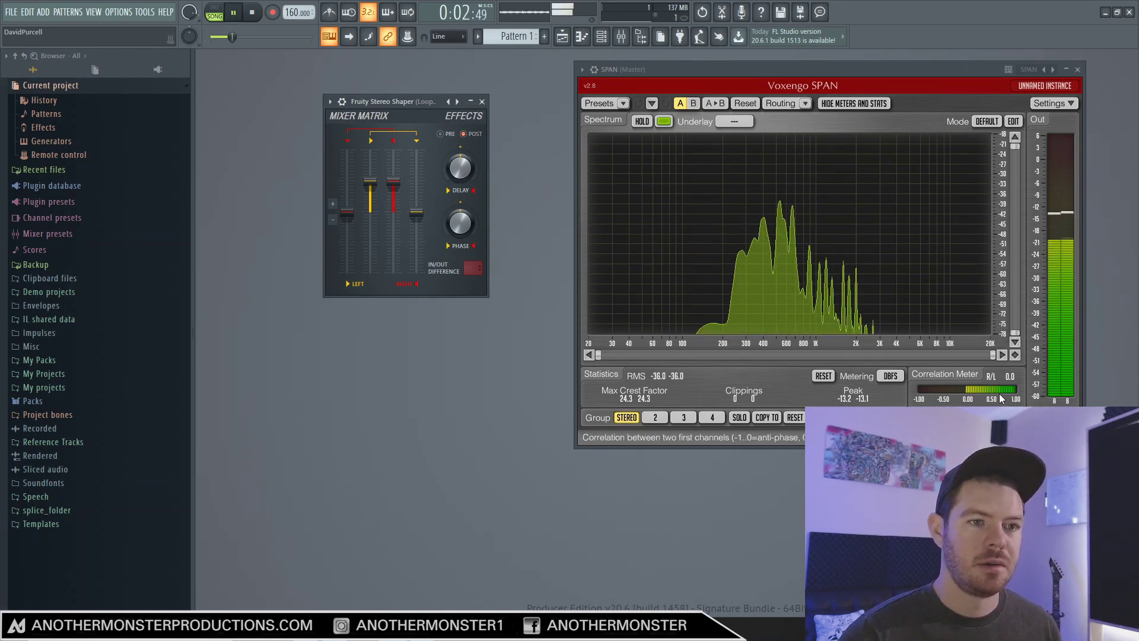
key(space)
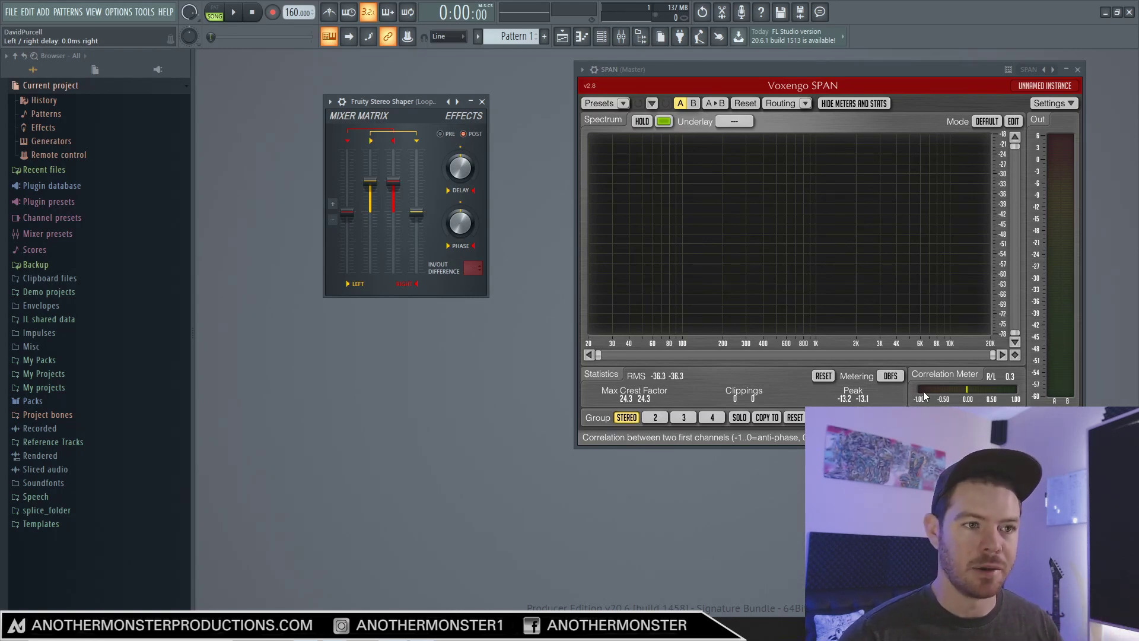
drag(460, 168, 460, 157)
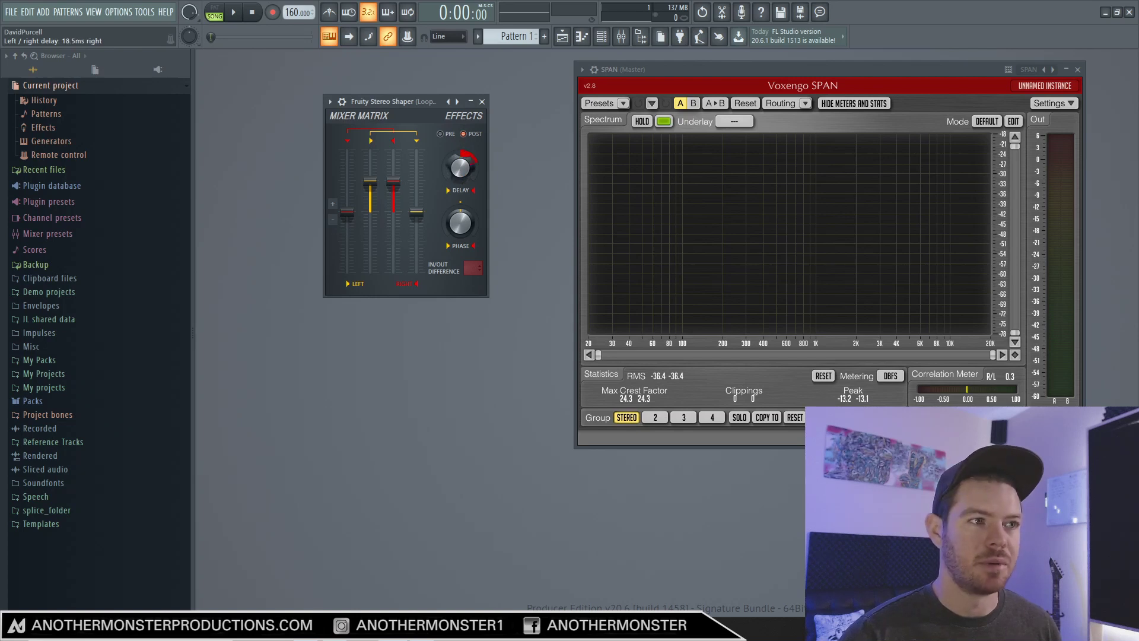
key(space)
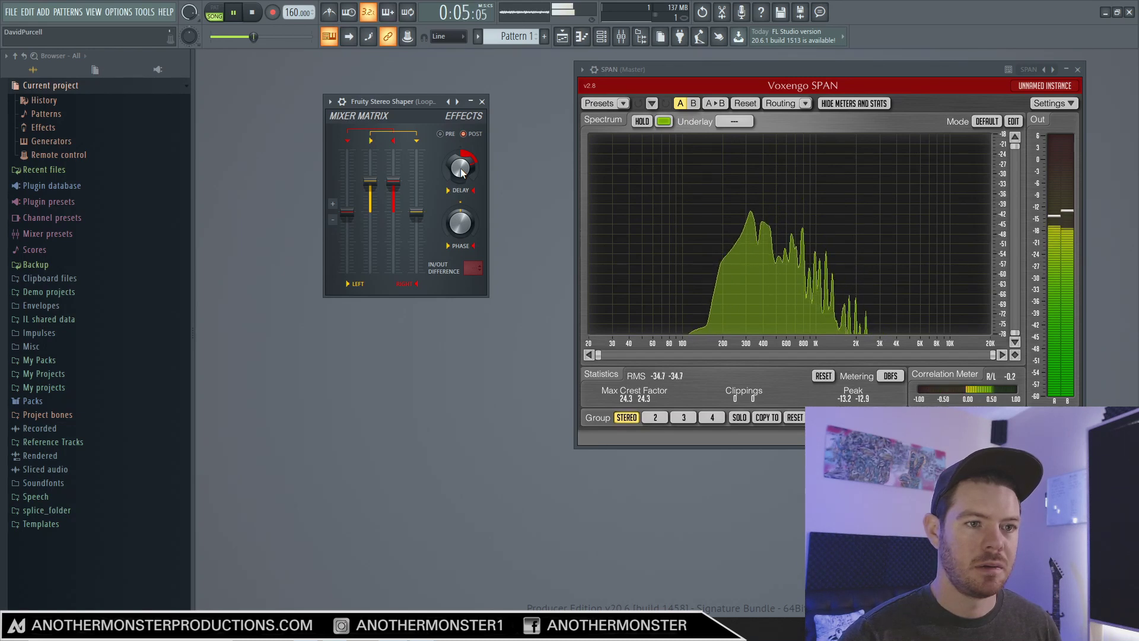
key(space)
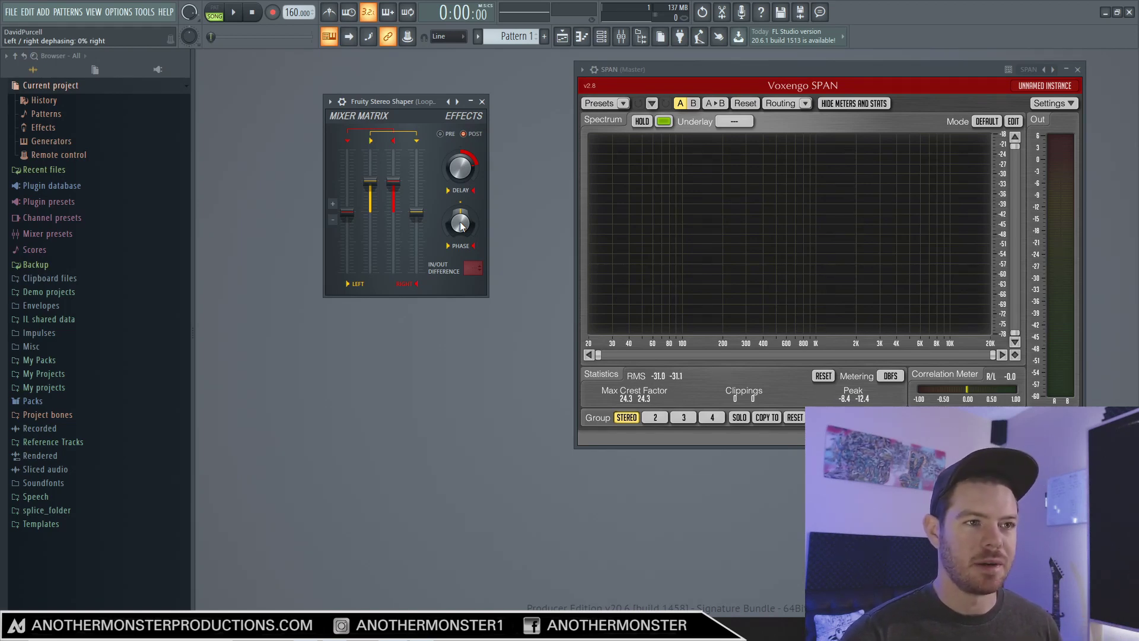
Sweep the stereo shaper's phase through the left and right channel sides, and reset it to 0%
key(space)
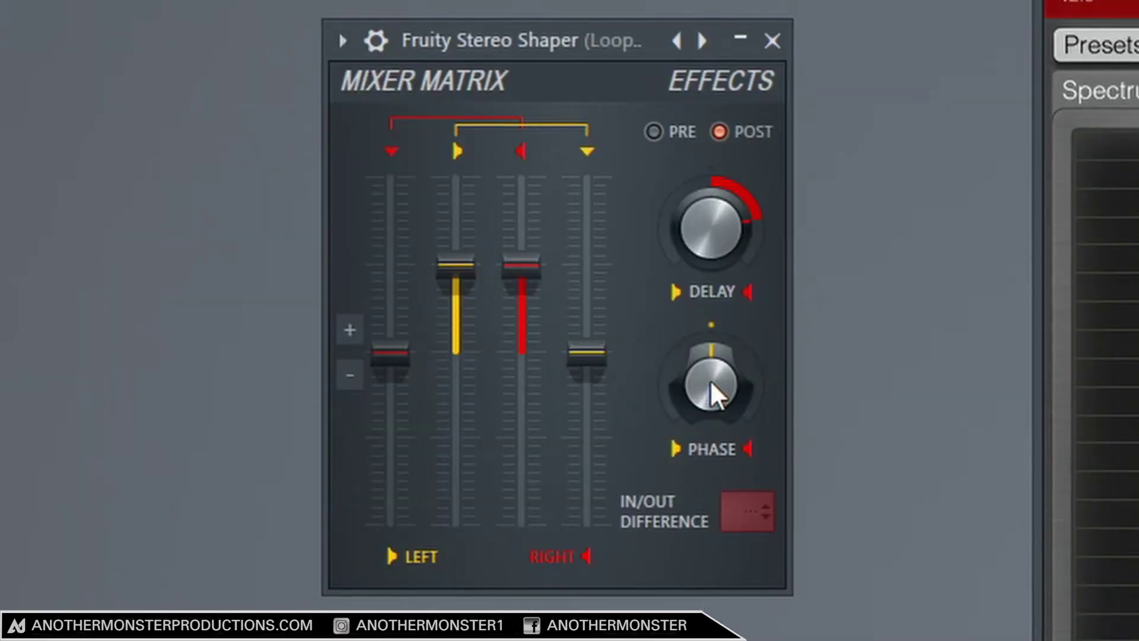
drag(461, 225, 461, 234)
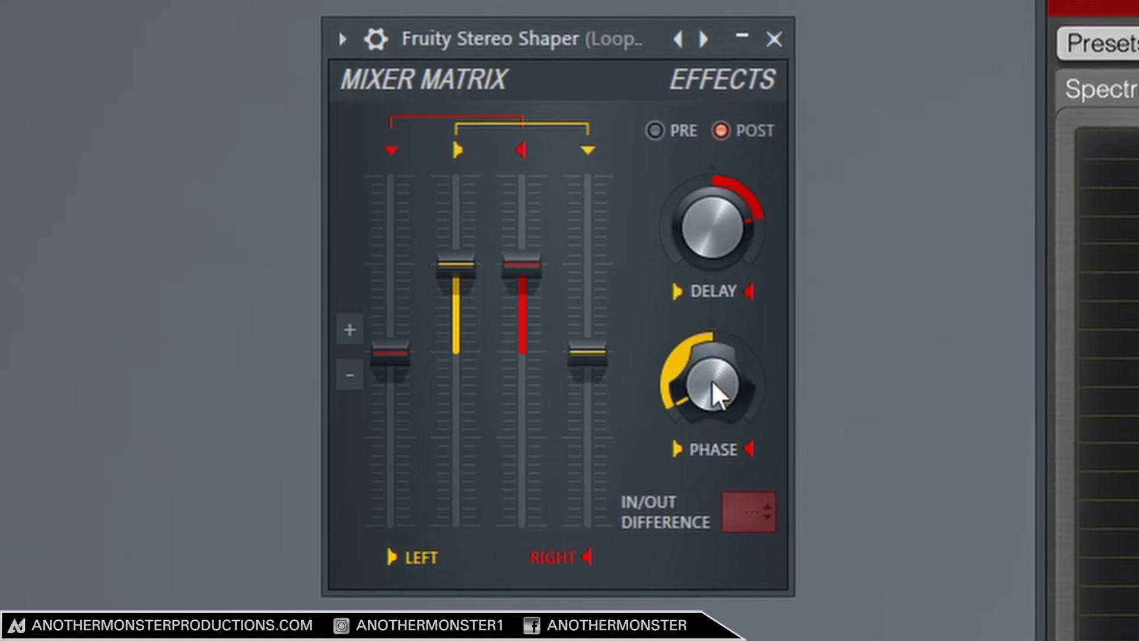
drag(714, 381, 718, 409)
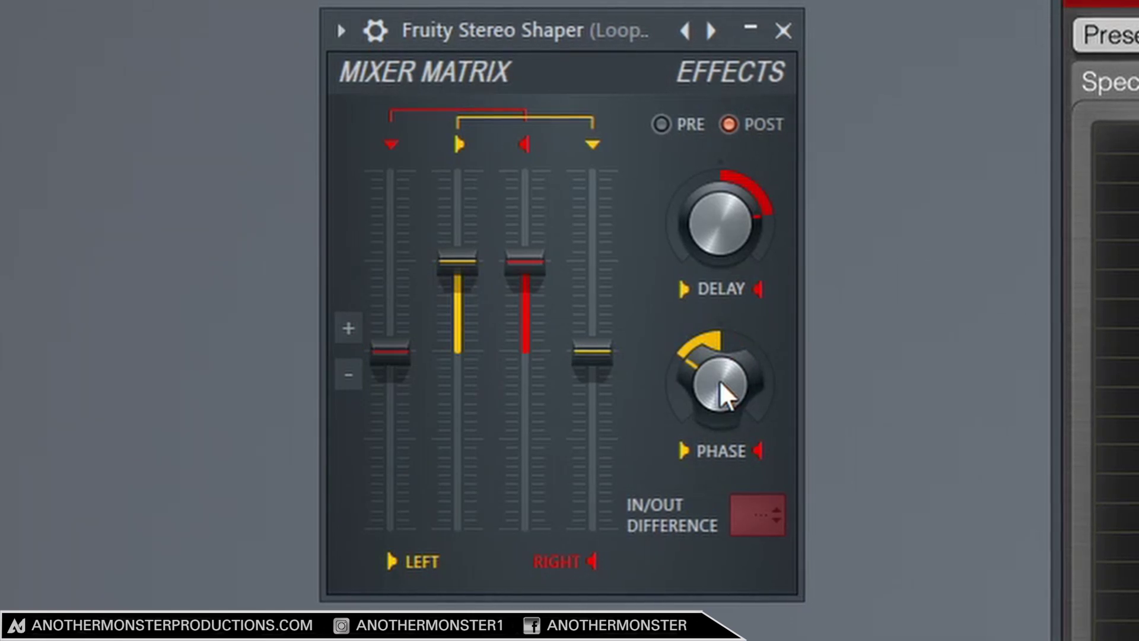
scroll(719, 380, down, 2)
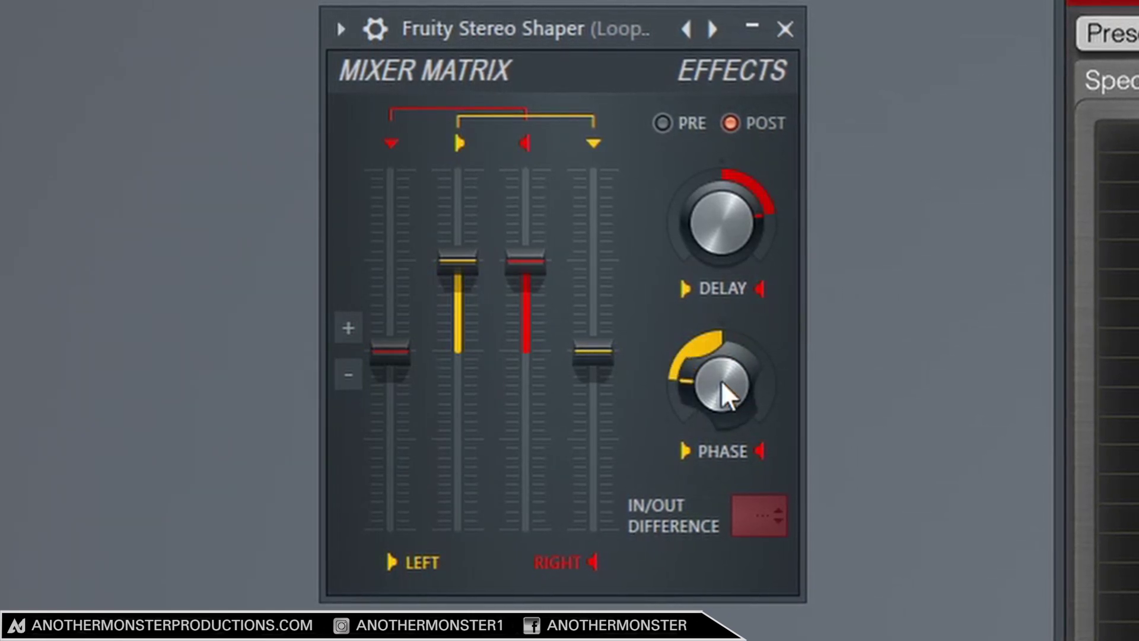
scroll(720, 379, down, 2)
scroll(721, 380, up, 8)
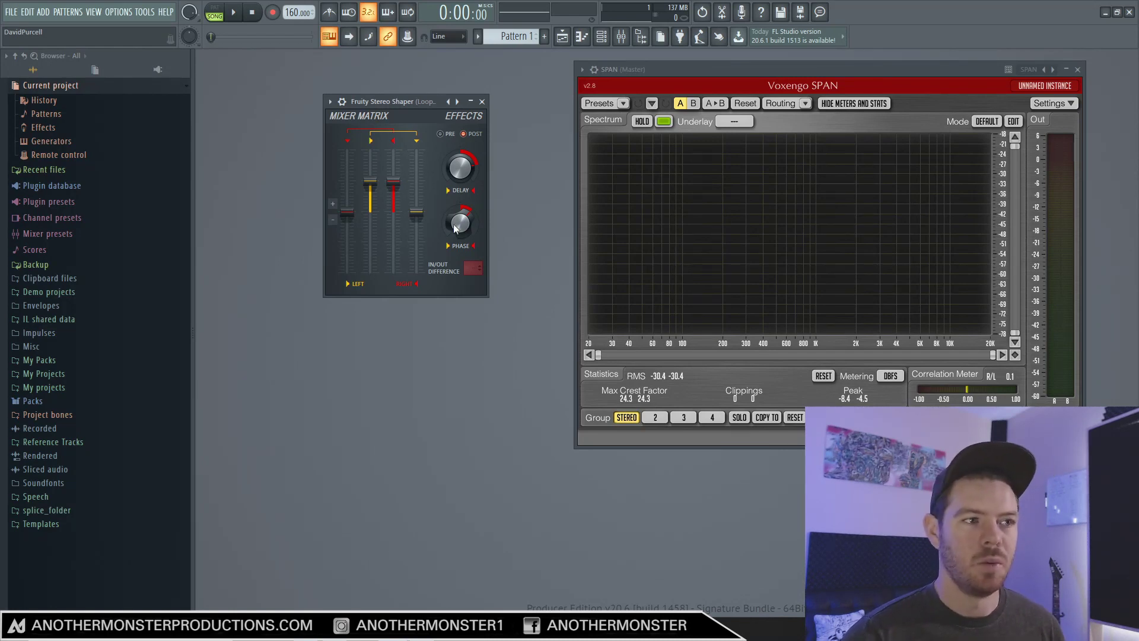
click(455, 229)
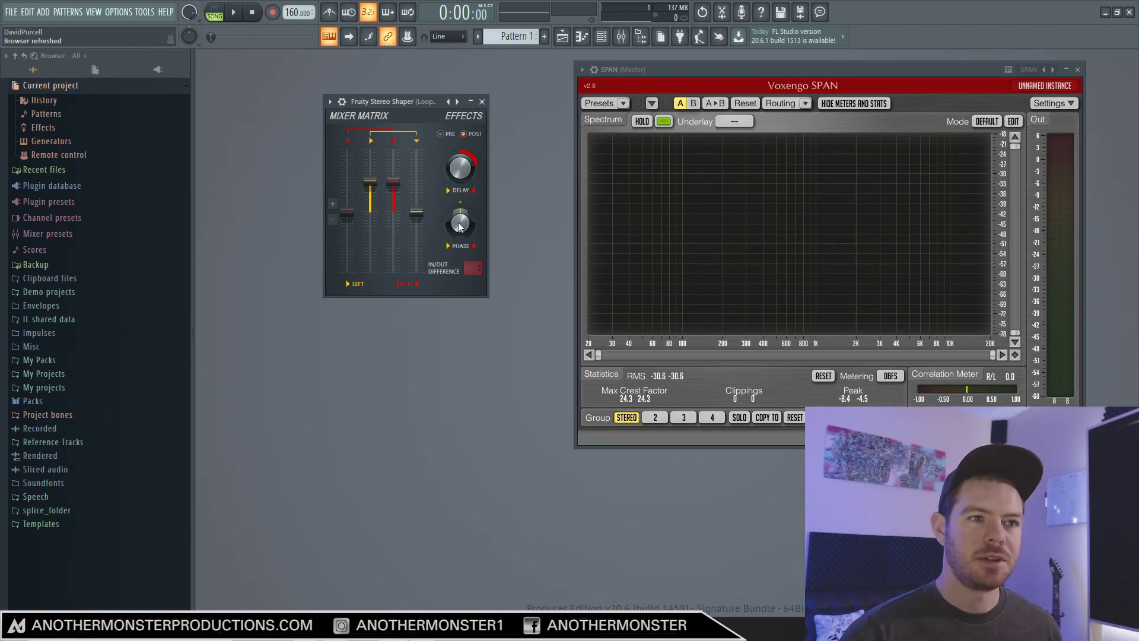
Close Voxengo SPAN and turn the master stereo shaper's phase towards the right channel while watching the waveform in Wave Candy
click(1078, 70)
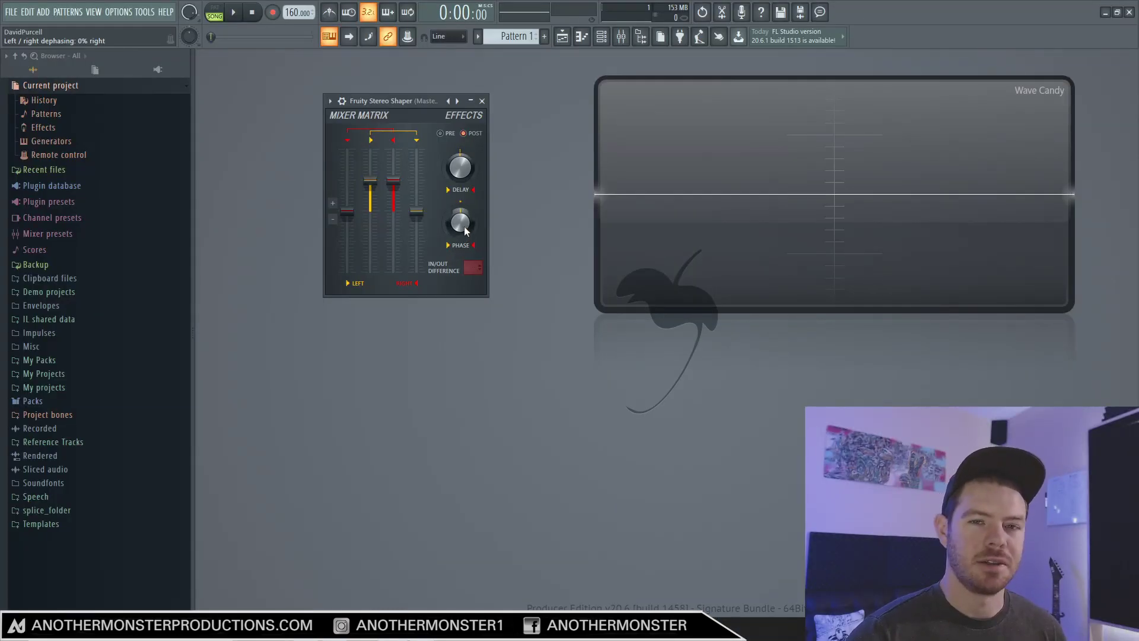
drag(465, 231, 463, 226)
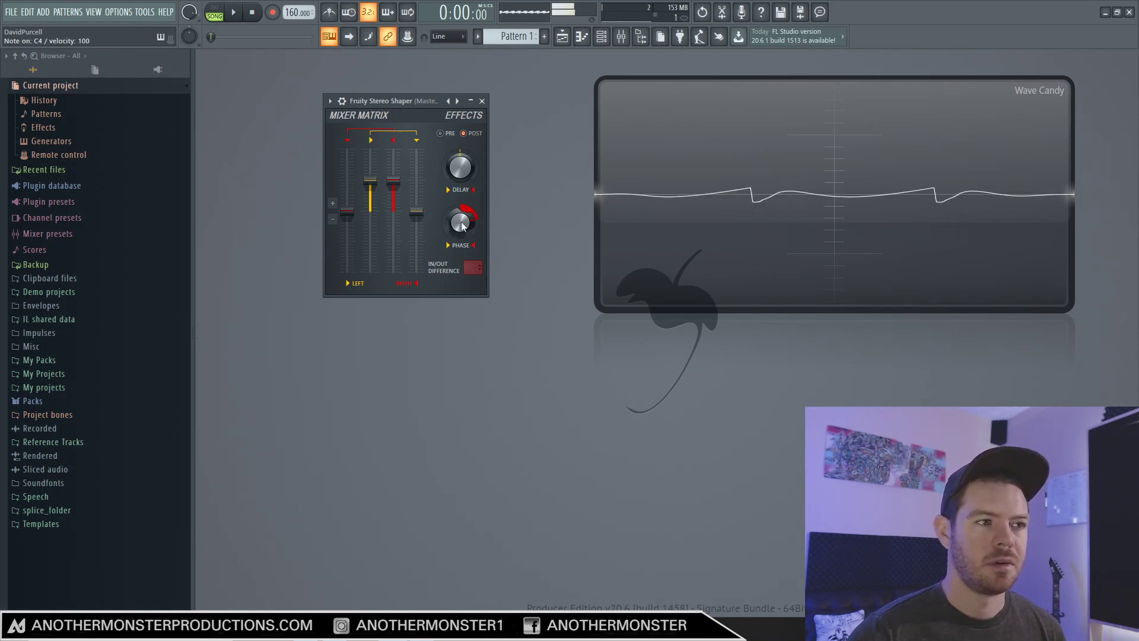
mouse_move(463, 226)
mouse_down()
mouse_move(463, 214)
mouse_move(463, 226)
mouse_up()
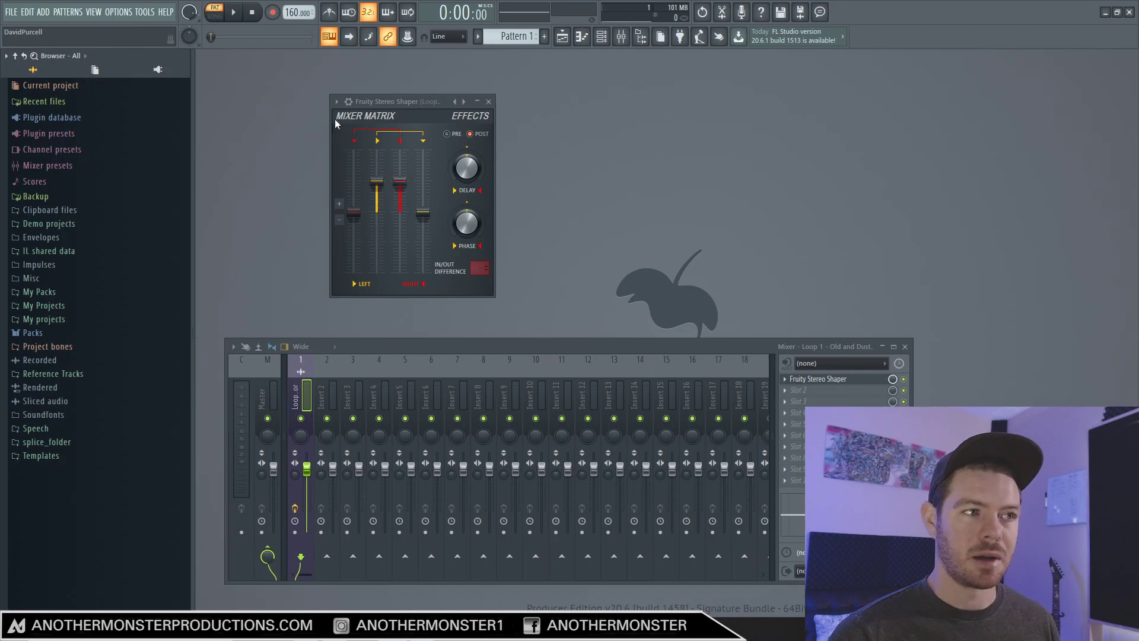
Lower the left and right channel volumes in the mixer matrix, and raise both cross-channel sliders to the same level
drag(406, 188, 400, 191)
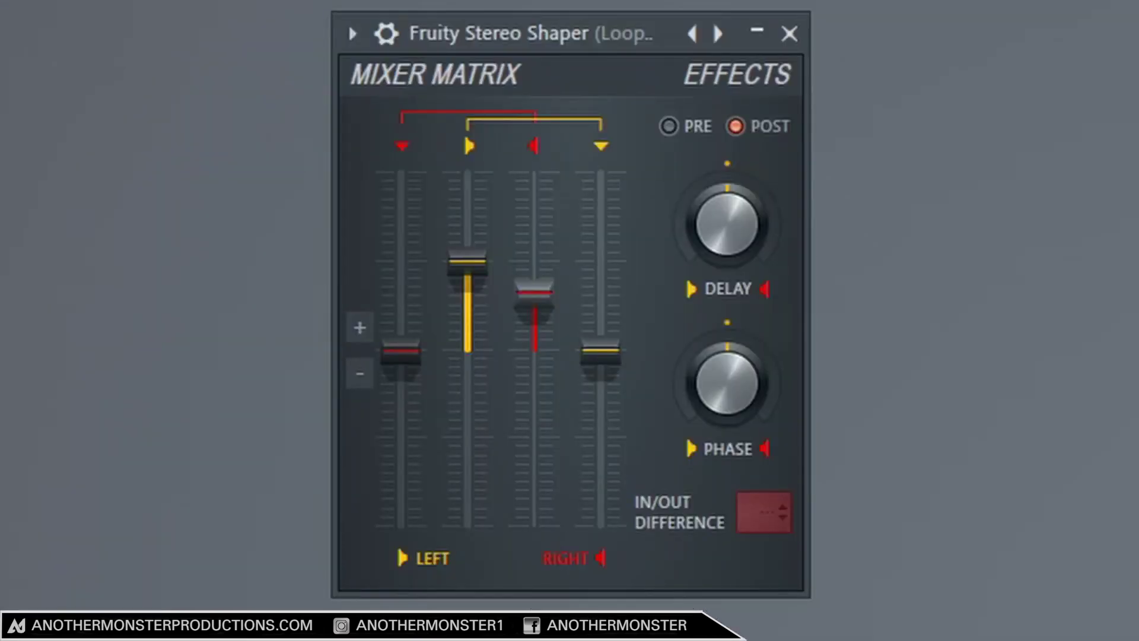
drag(472, 264, 472, 295)
drag(579, 348, 580, 290)
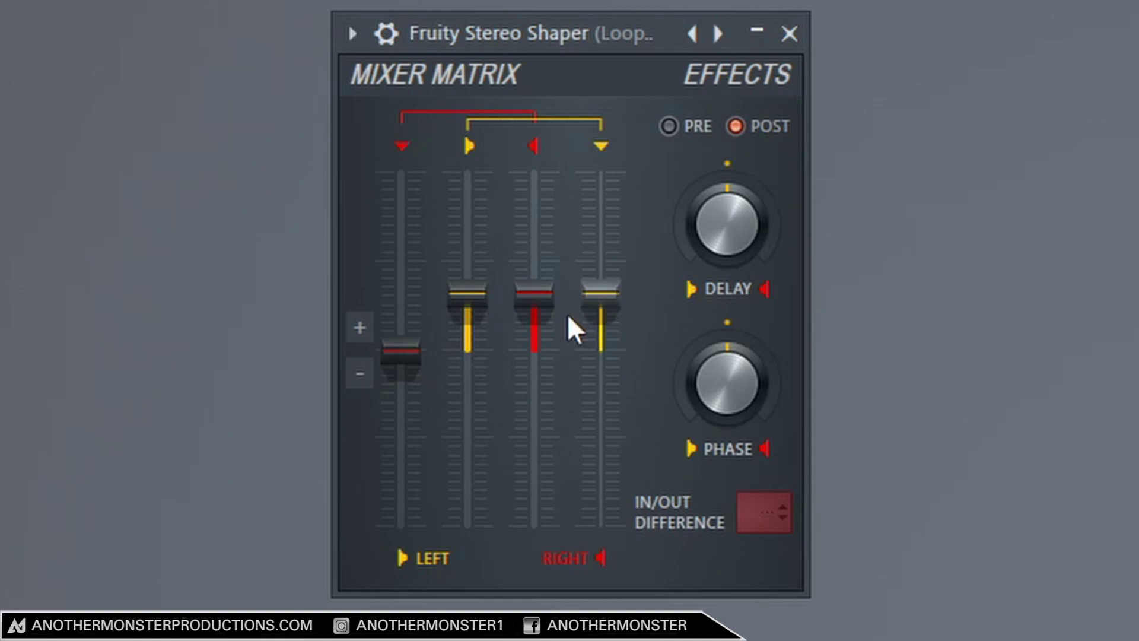
drag(427, 376, 427, 318)
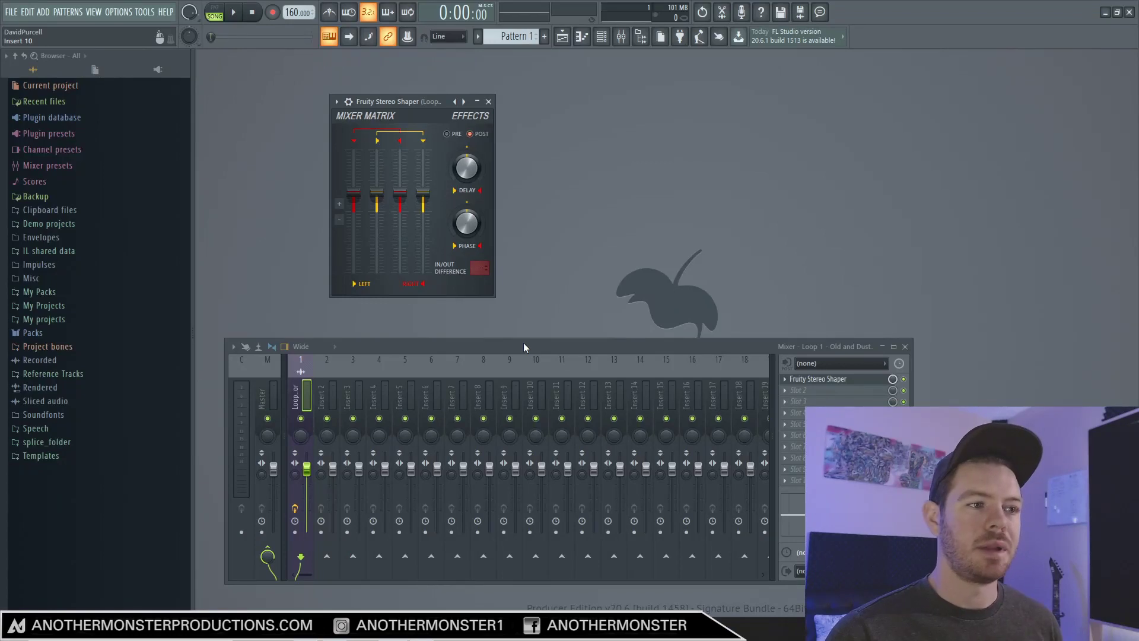
Play the loop through the evenly mixed channels and try the master track's stereo separation control
key(space)
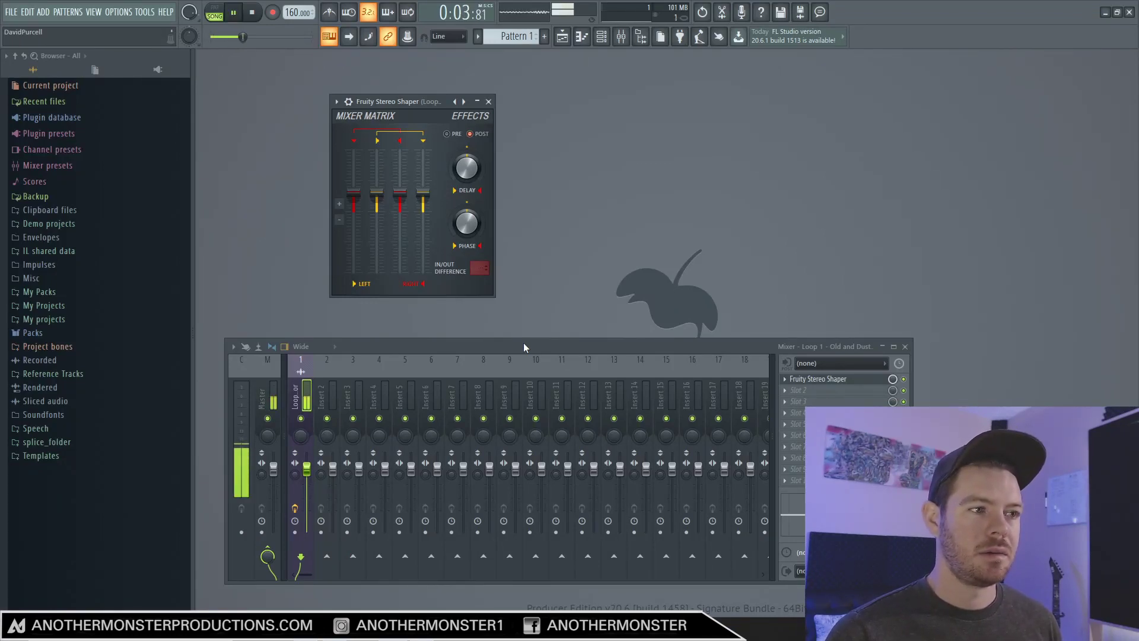
key(space)
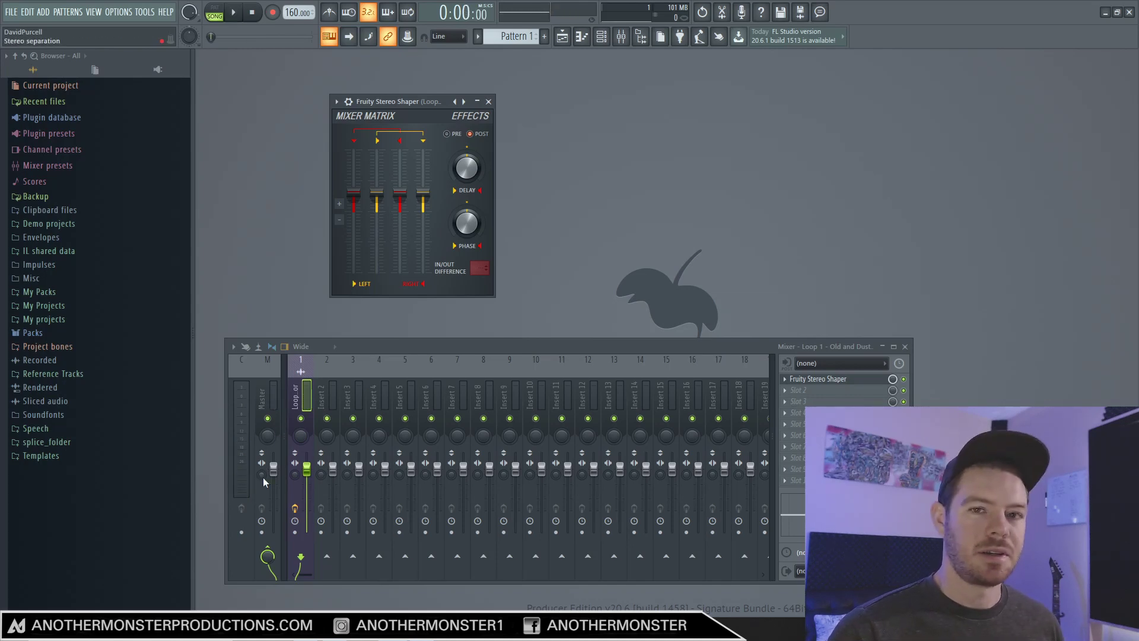
key(space)
drag(262, 477, 263, 478)
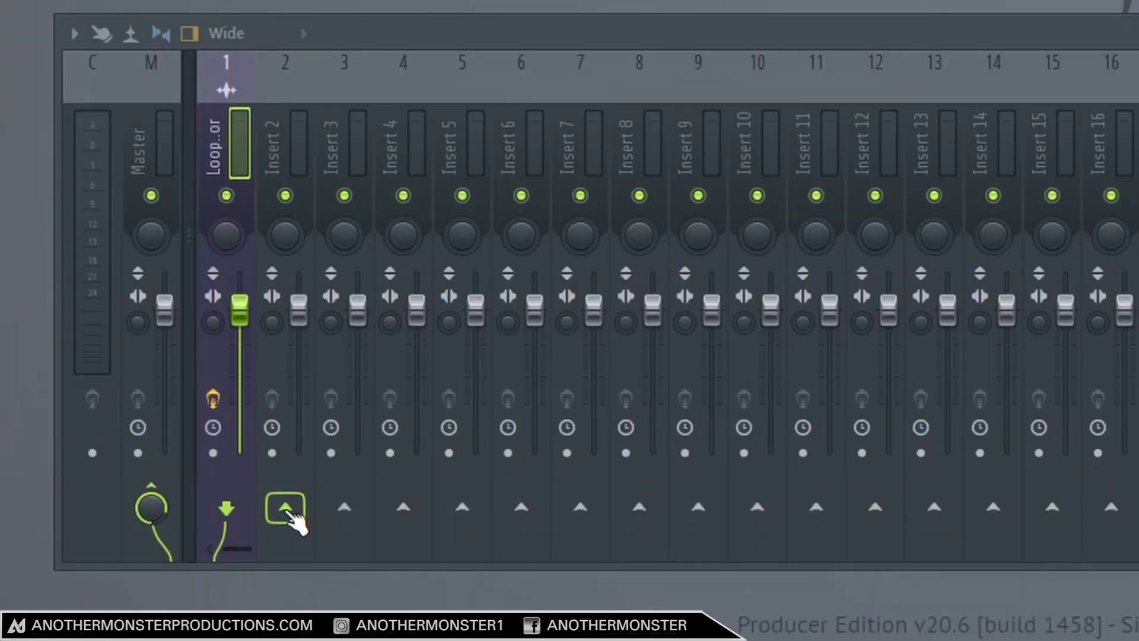
Sidechain the loop's mixer track to Insert 2 and assign the stereo shaper's In/Out Difference output to it
right_click(289, 515)
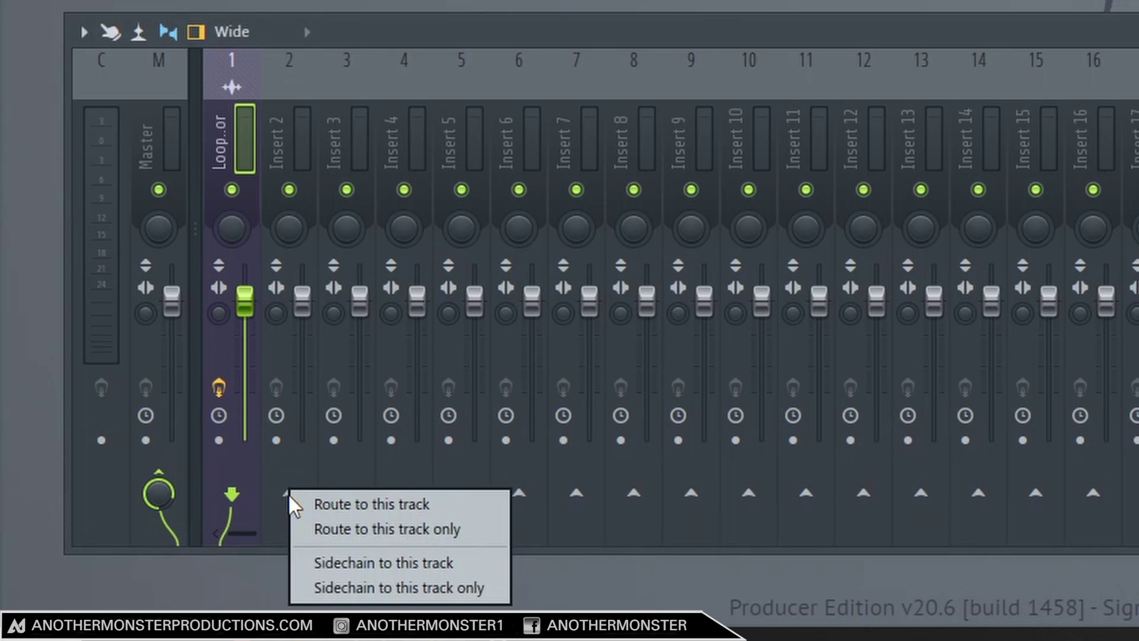
click(347, 564)
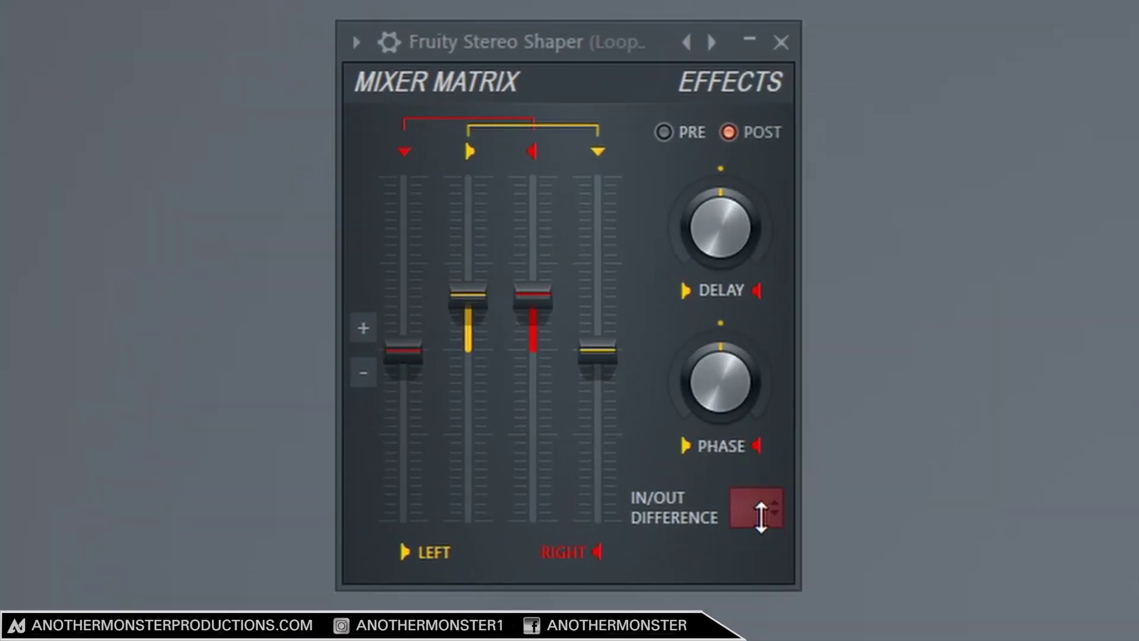
click(760, 516)
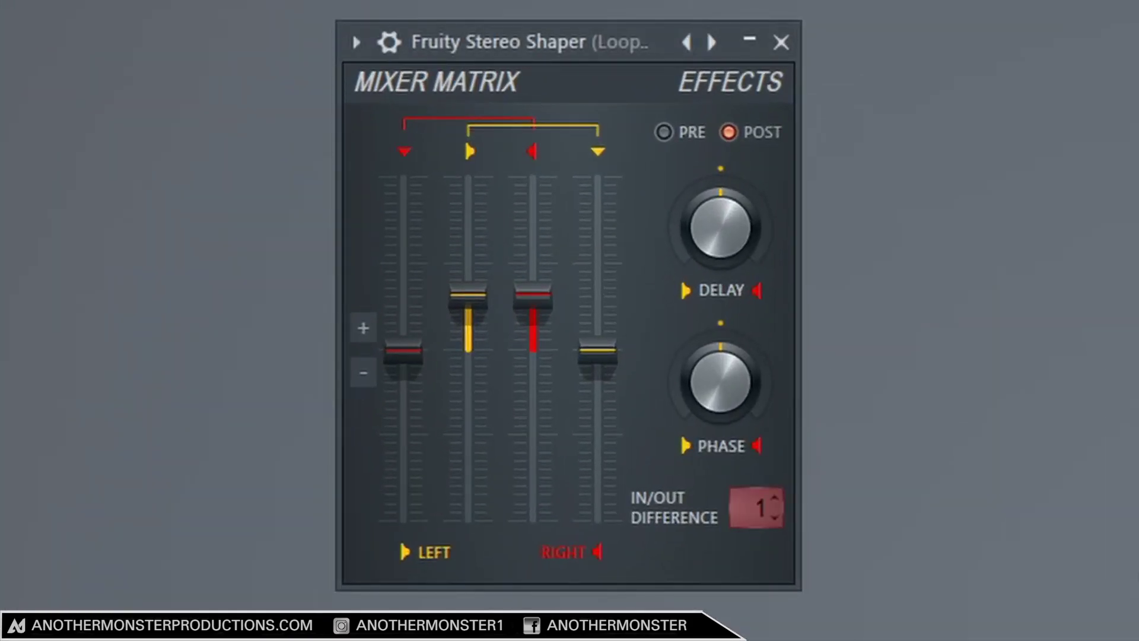
Lower the stereo shaper's right channel volume to the zero mark and raise its left channel volume while playing the loop
drag(533, 294, 533, 346)
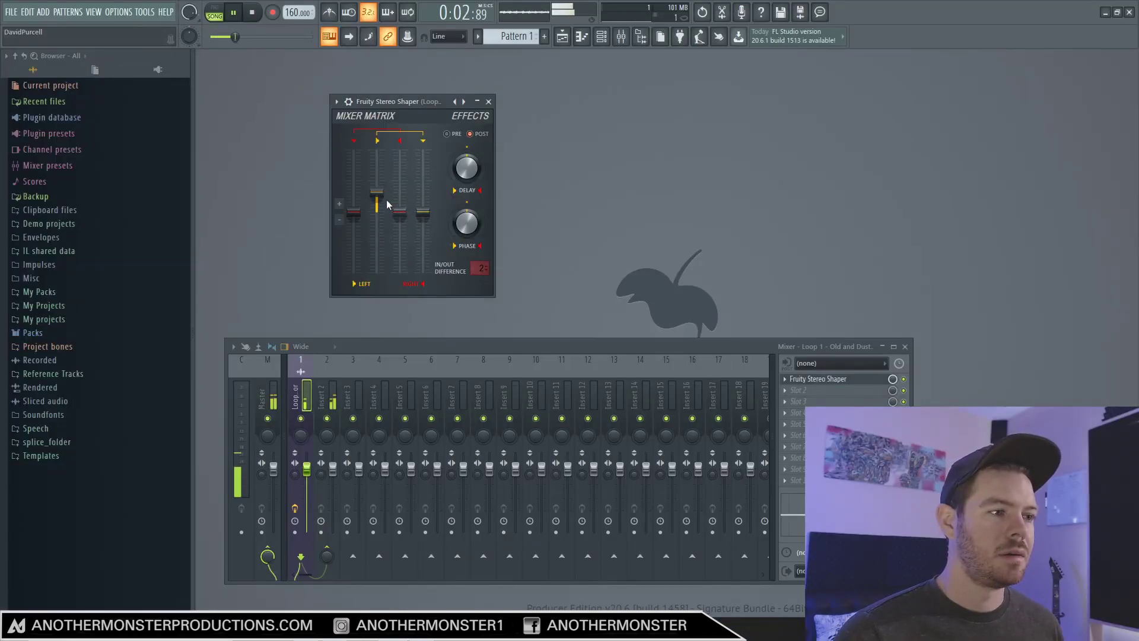
drag(386, 200, 386, 185)
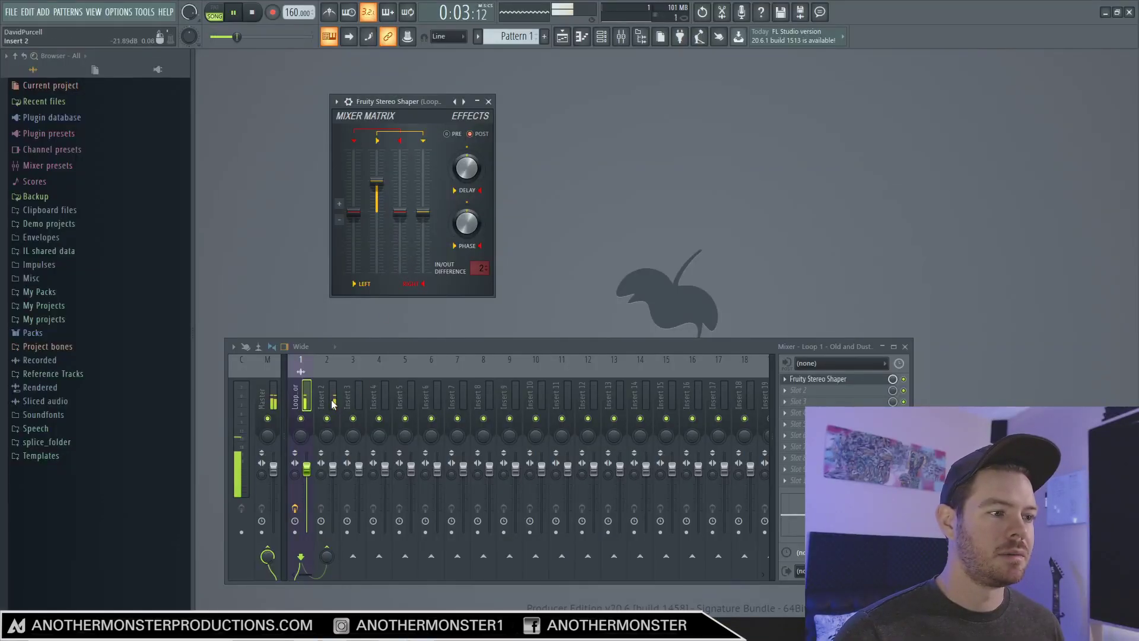
key(space)
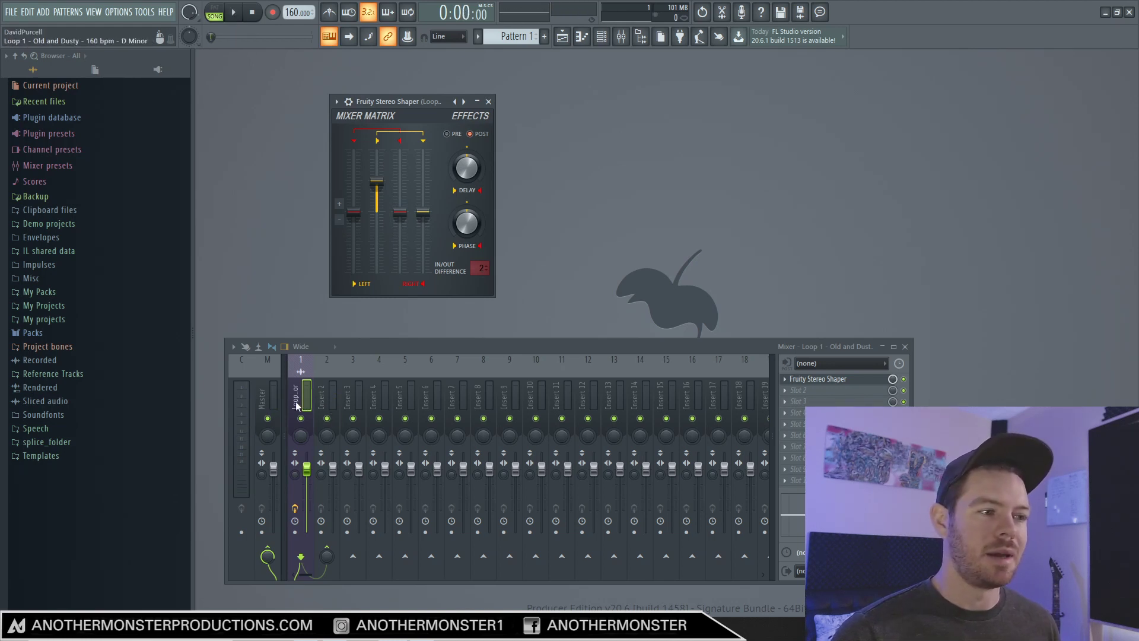
Play the loop and compare the left and right meter levels on Insert 2 and the loop's mixer track
click(332, 402)
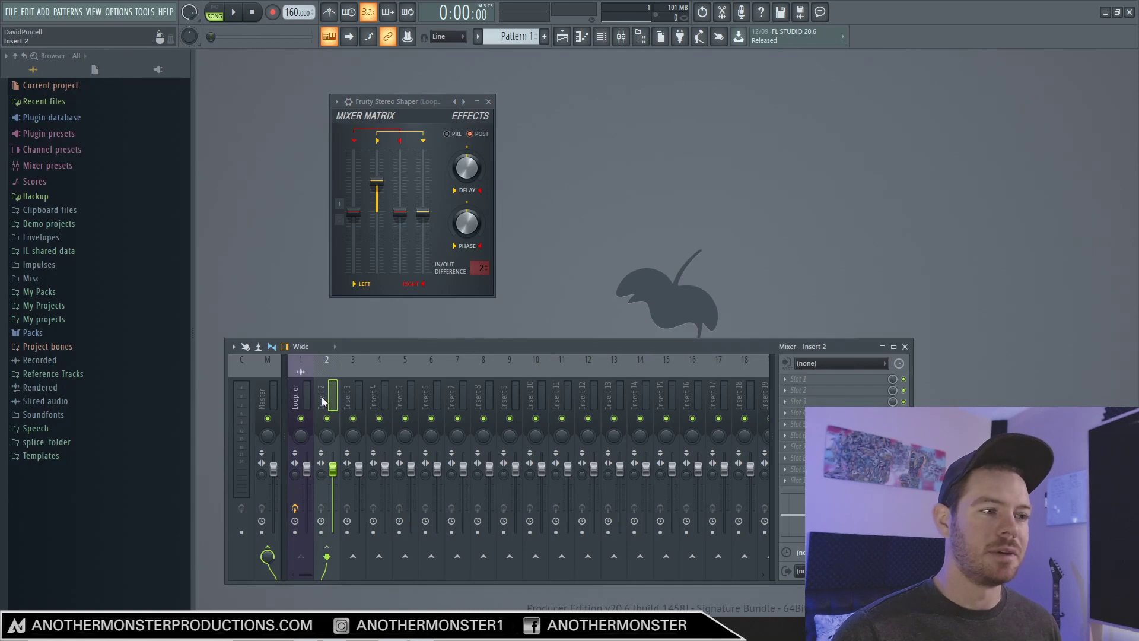
key(space)
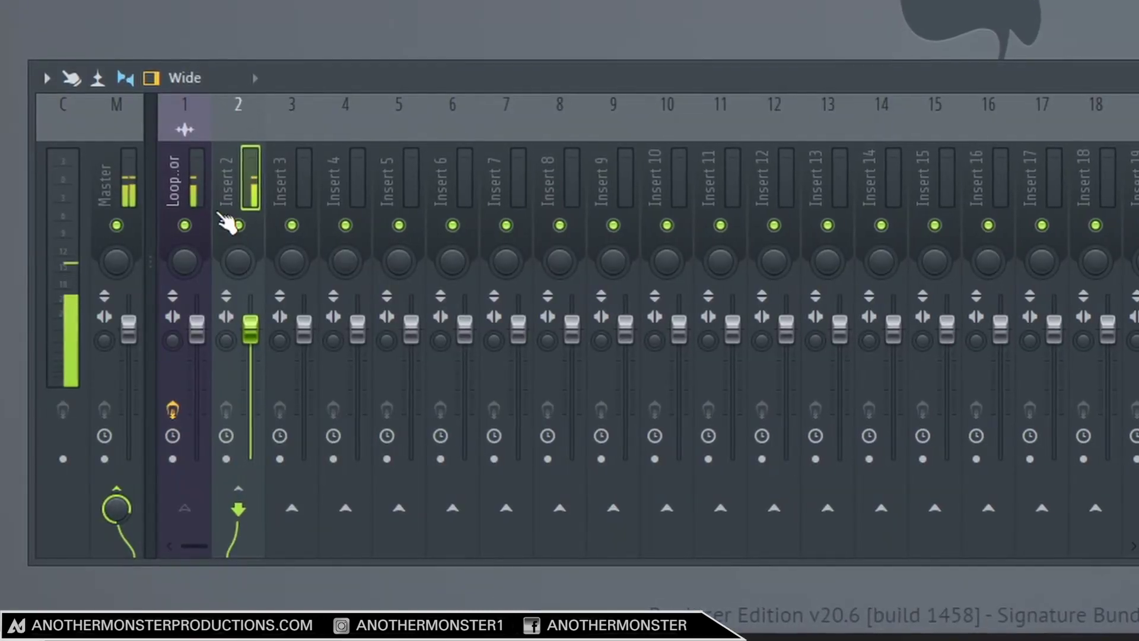
click(196, 193)
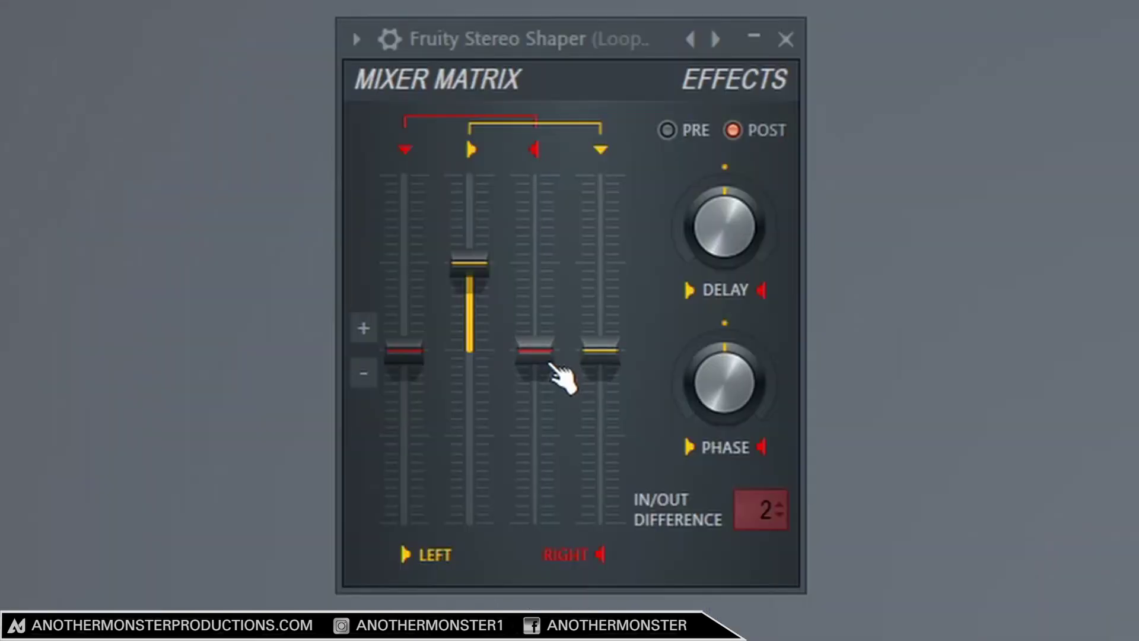
Bring all four mixer matrix sliders of the stereo shaper to about the same level above the zero mark
drag(401, 215, 399, 191)
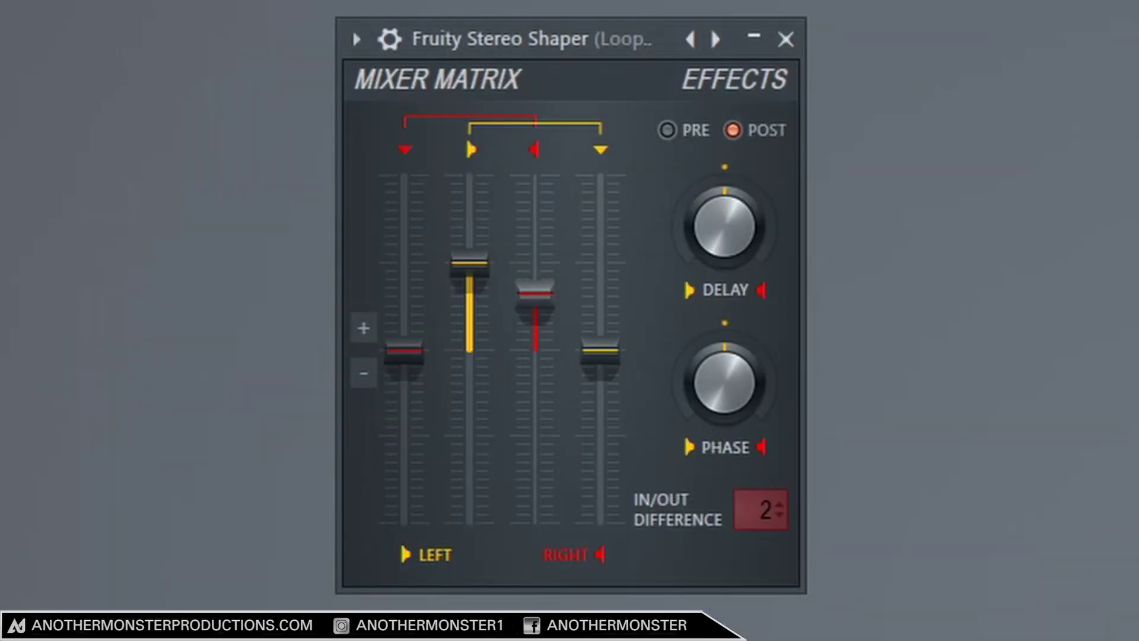
drag(469, 262, 469, 293)
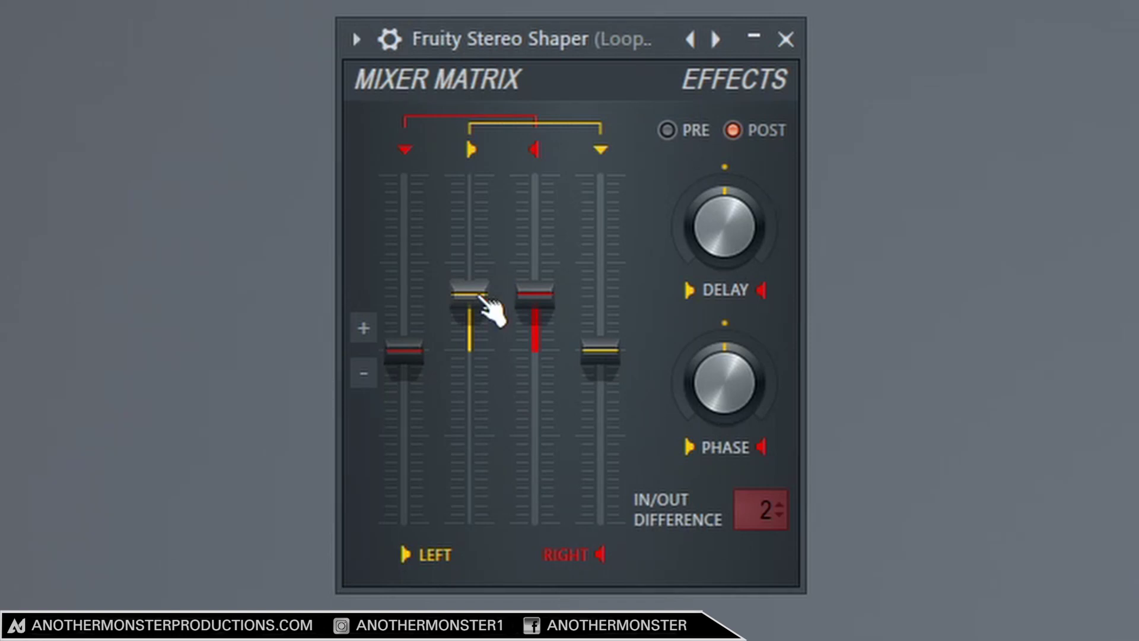
drag(617, 354, 617, 297)
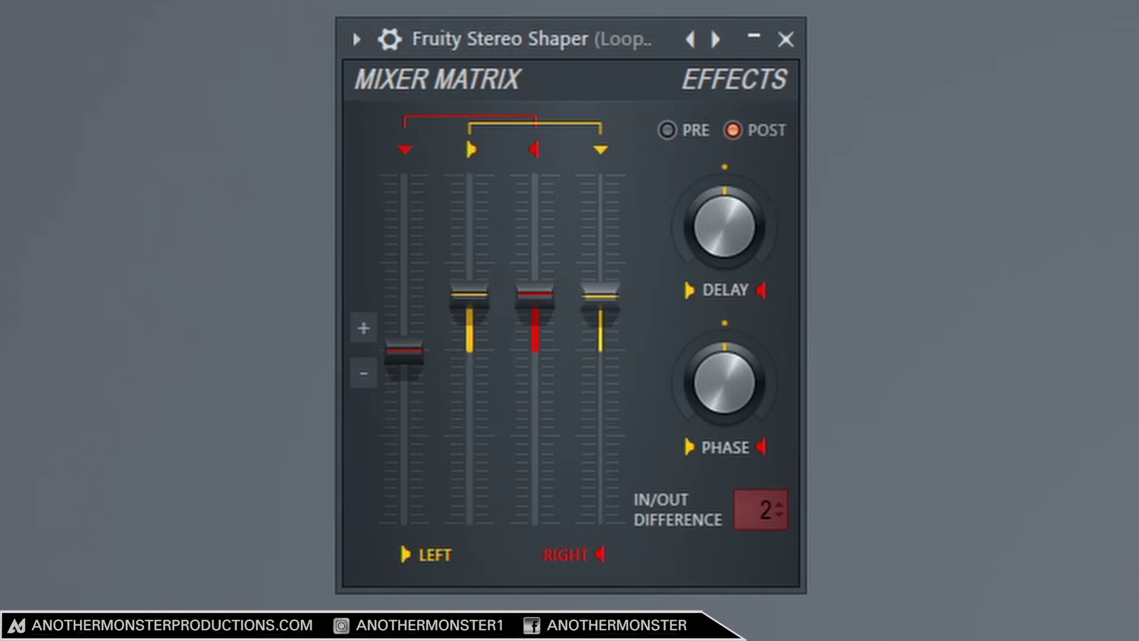
drag(404, 350, 404, 308)
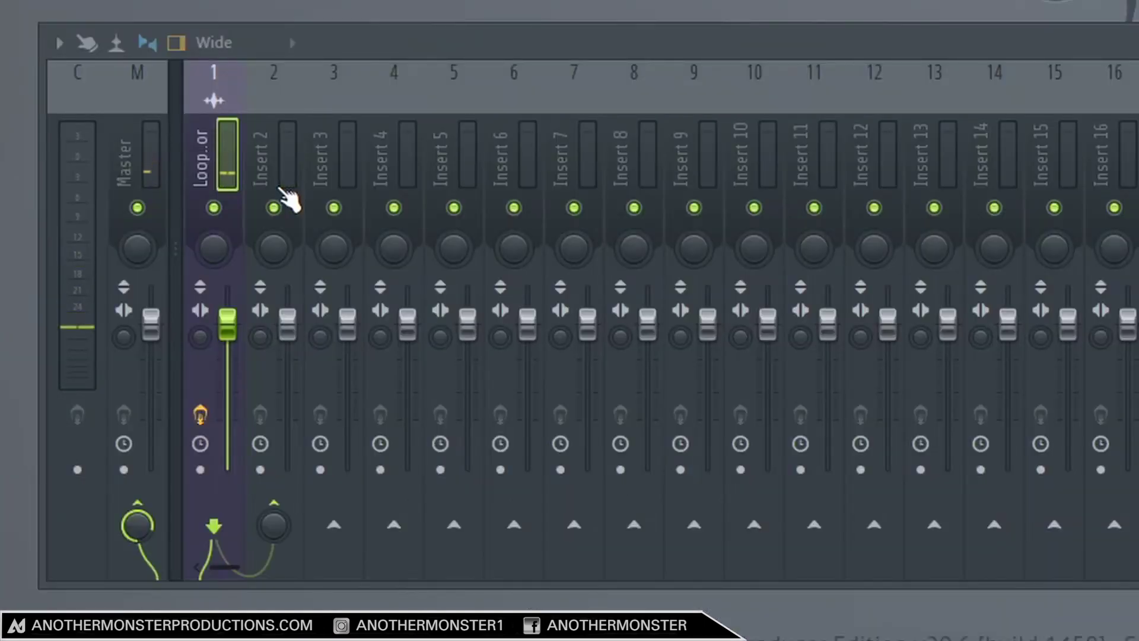
Listen to Insert 2 and the loop's track separately by muting each in turn, and unmute both
click(278, 159)
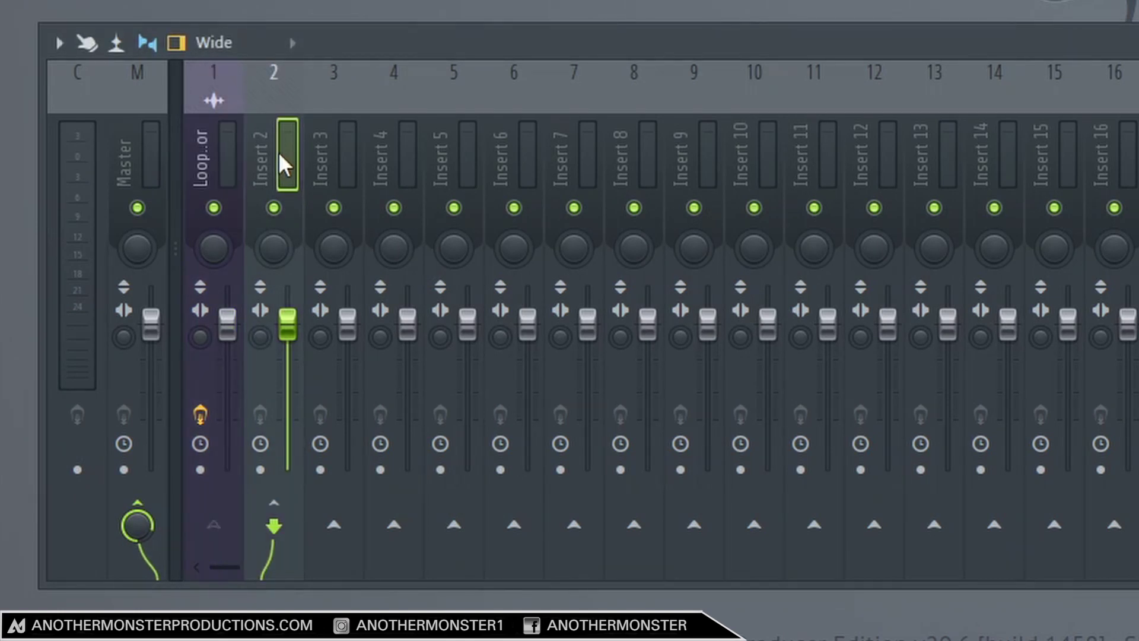
click(215, 208)
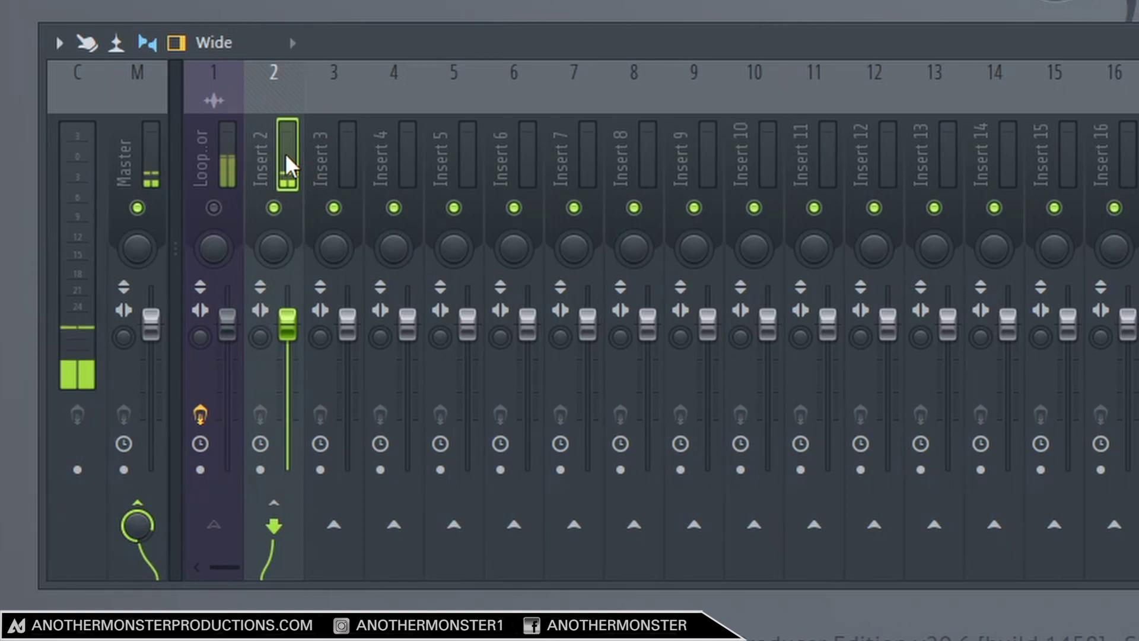
click(218, 172)
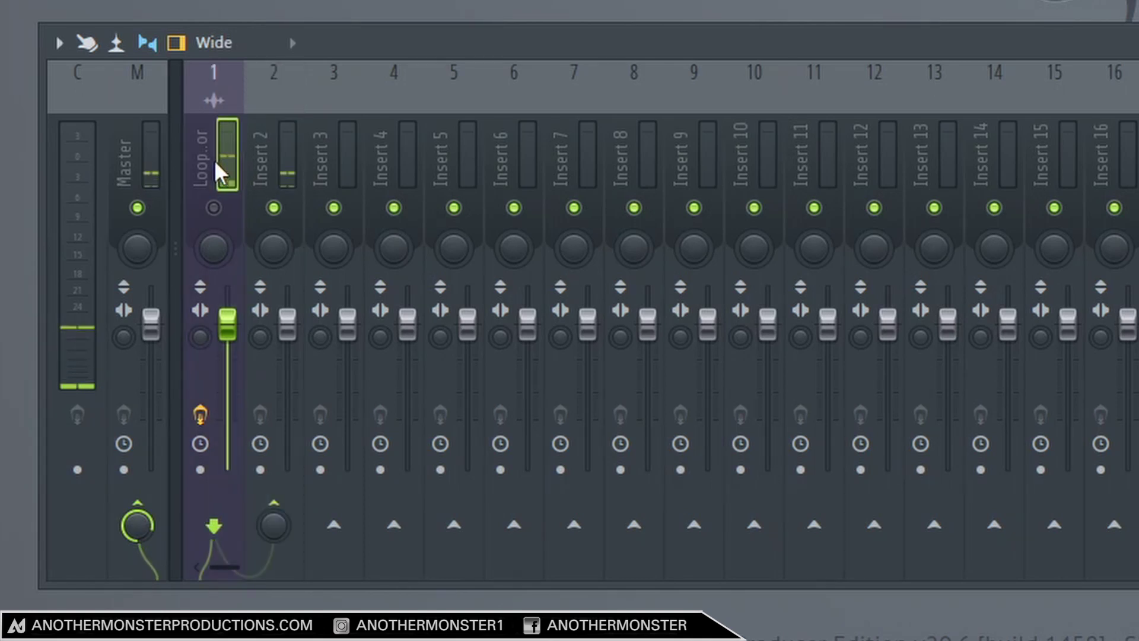
click(273, 208)
click(213, 207)
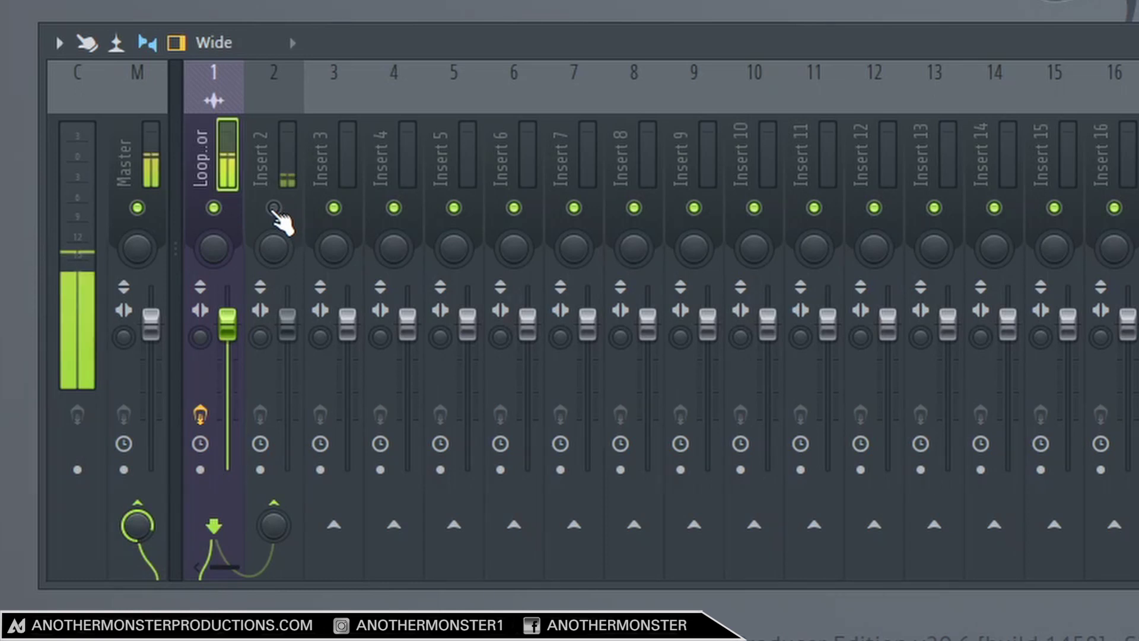
click(273, 207)
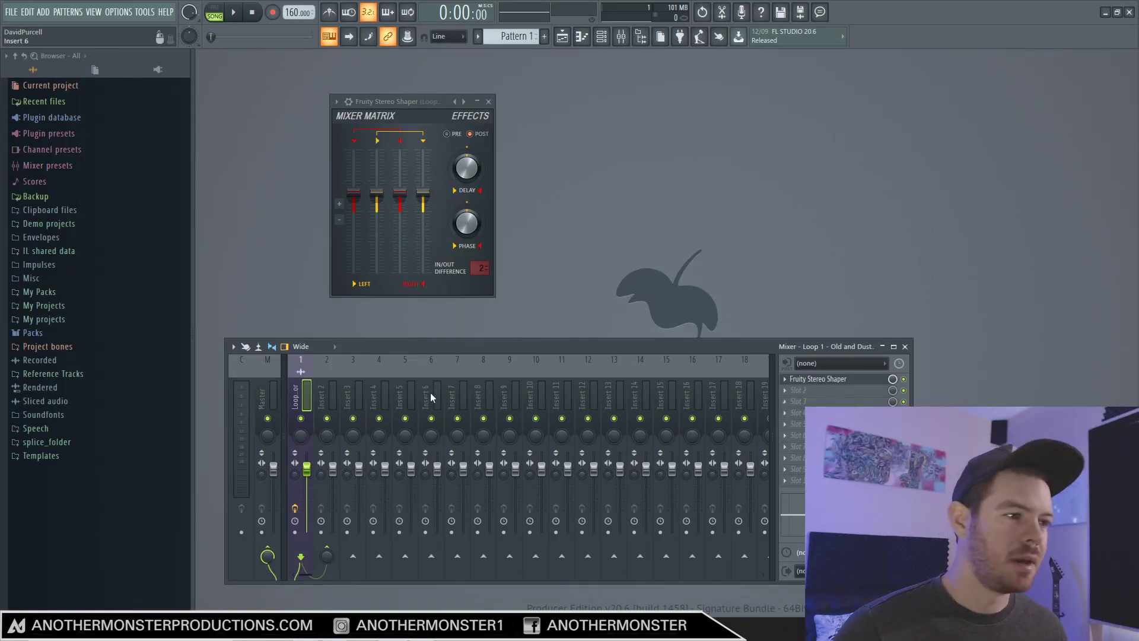
Add Fruity Parametric EQ 2 to the second effect slot of the loop's mixer track
click(804, 394)
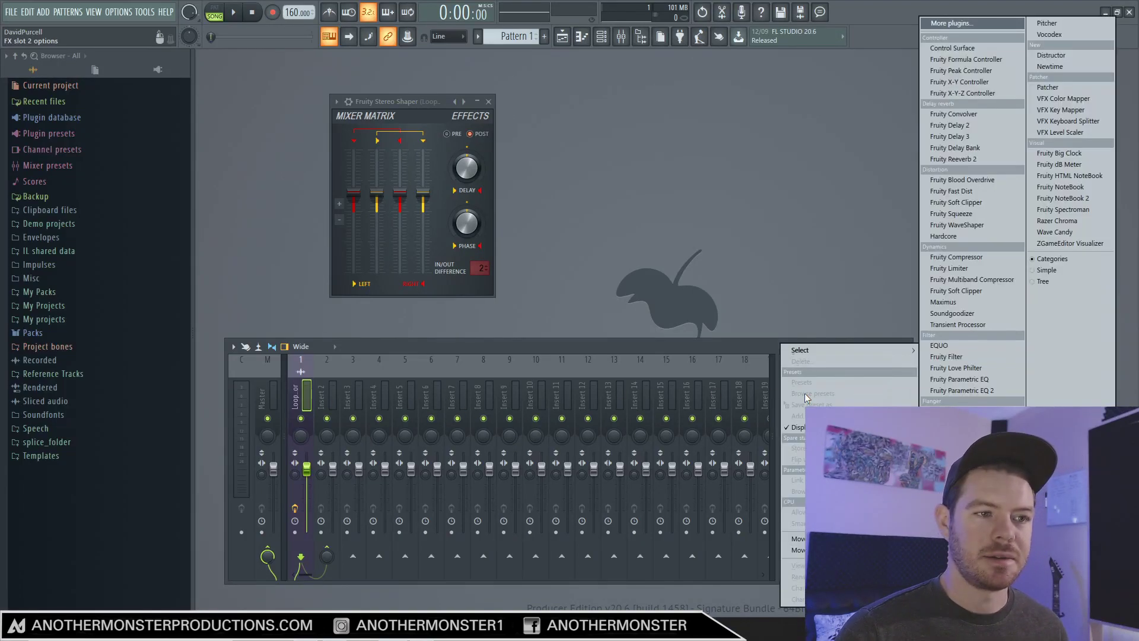
mouse_move(841, 352)
click(951, 389)
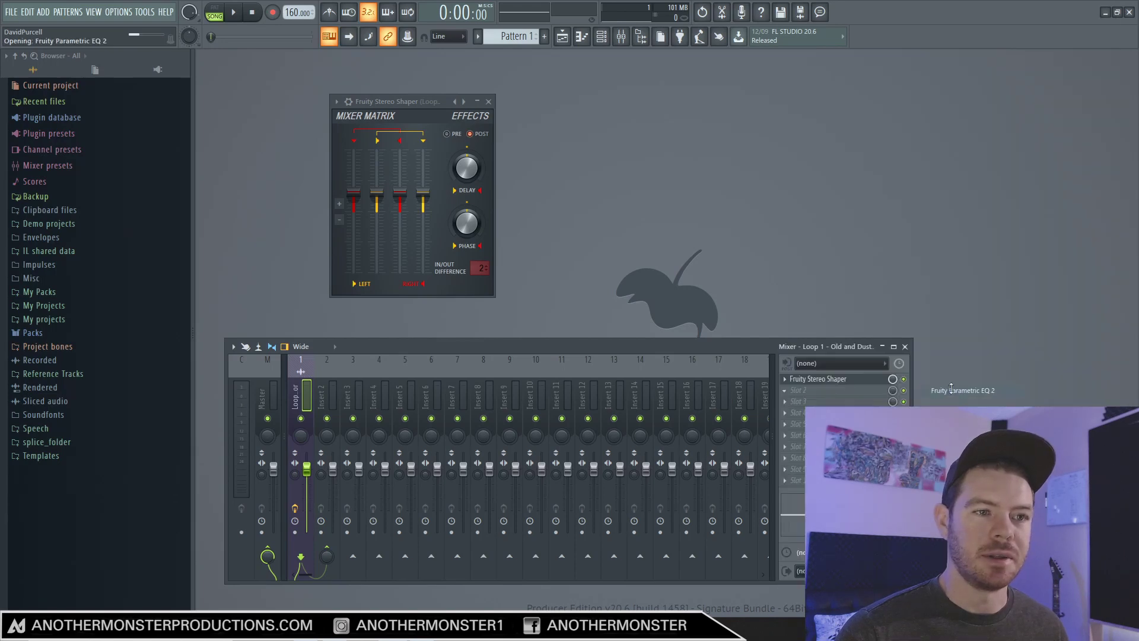
click(798, 401)
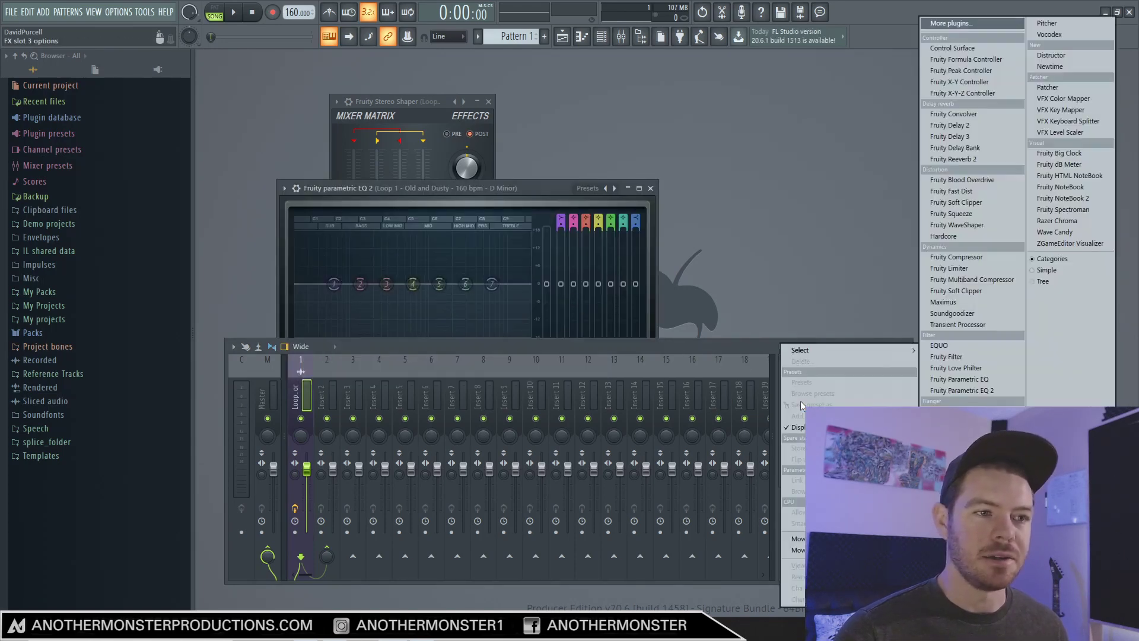
mouse_move(827, 351)
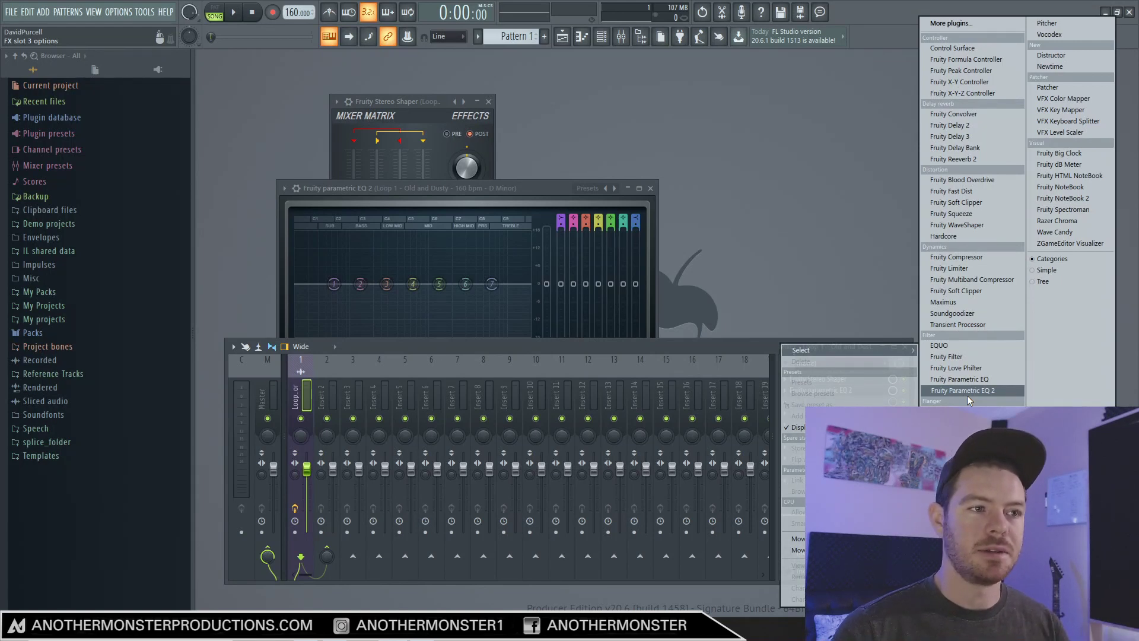
click(414, 350)
Add Fruity Parametric EQ 2 to the first effect slot of Insert 2
click(328, 394)
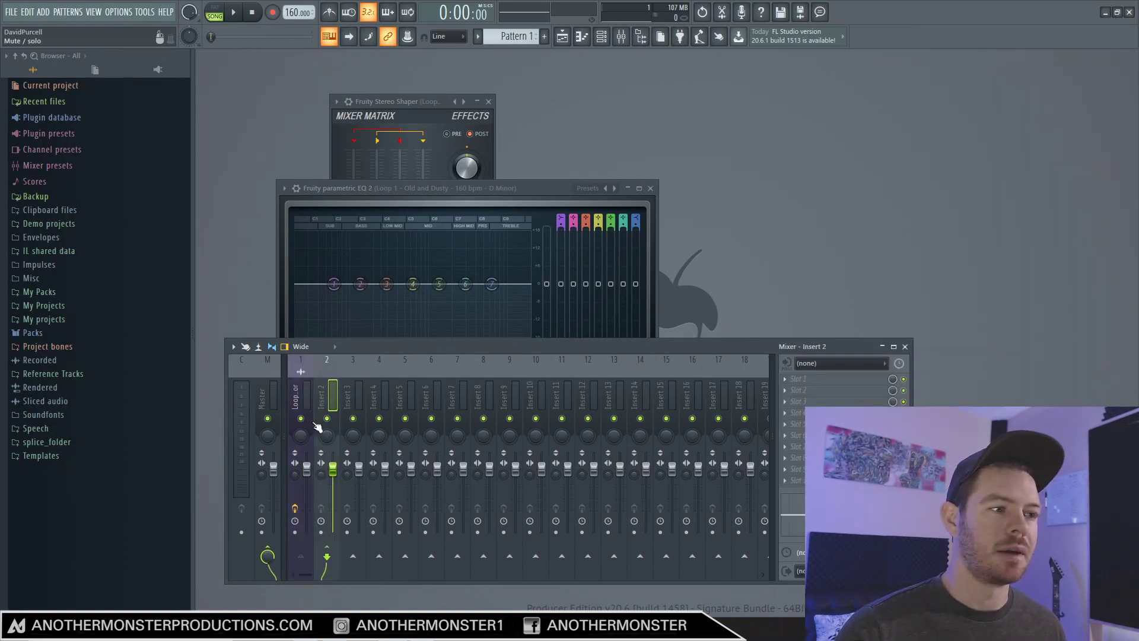
click(803, 379)
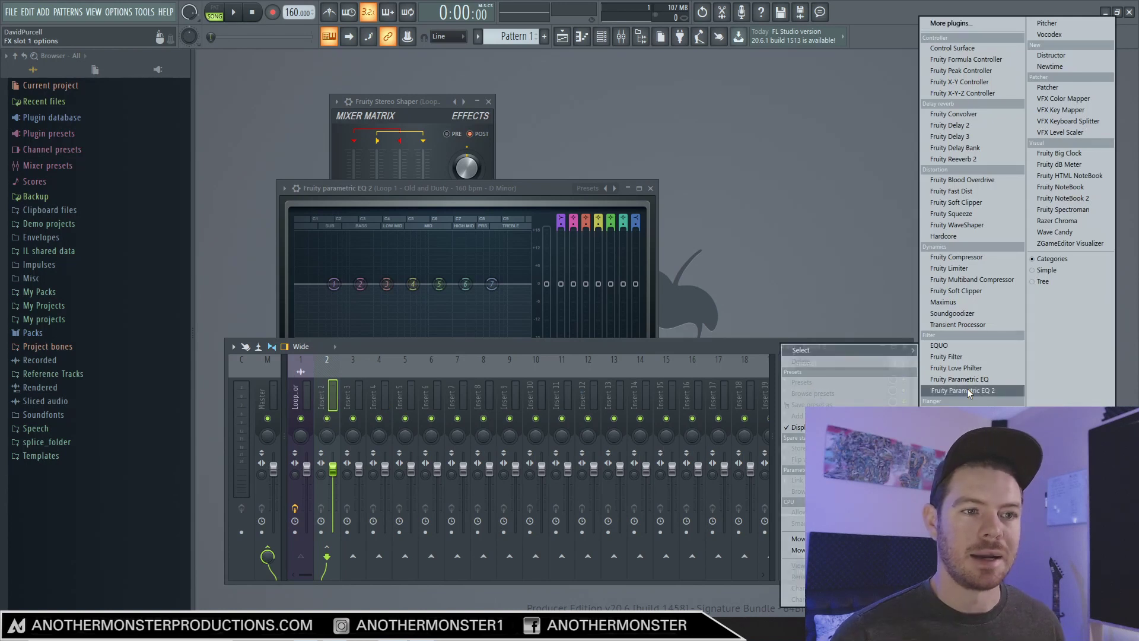